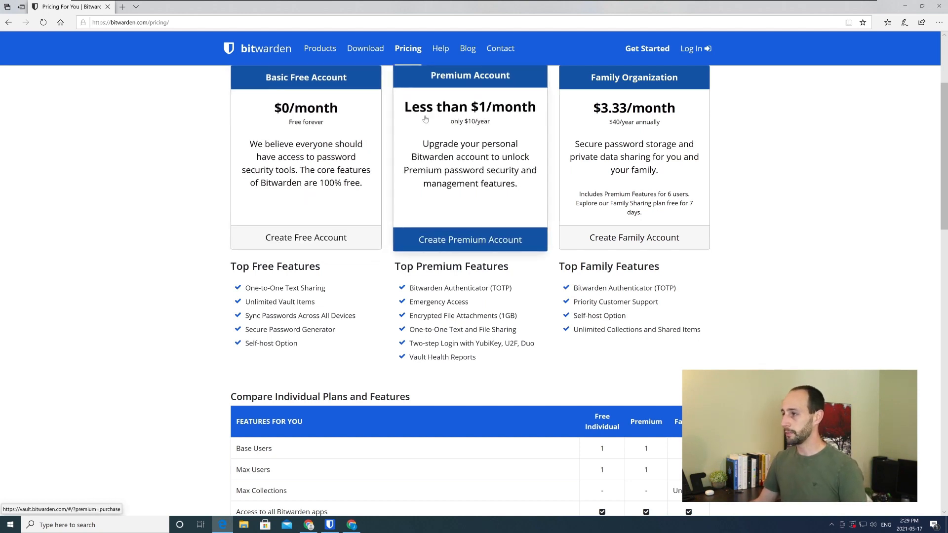
Review the Free, Premium and Family plan prices and their features in the individual plans comparison
left_click_drag(507, 124, 464, 121)
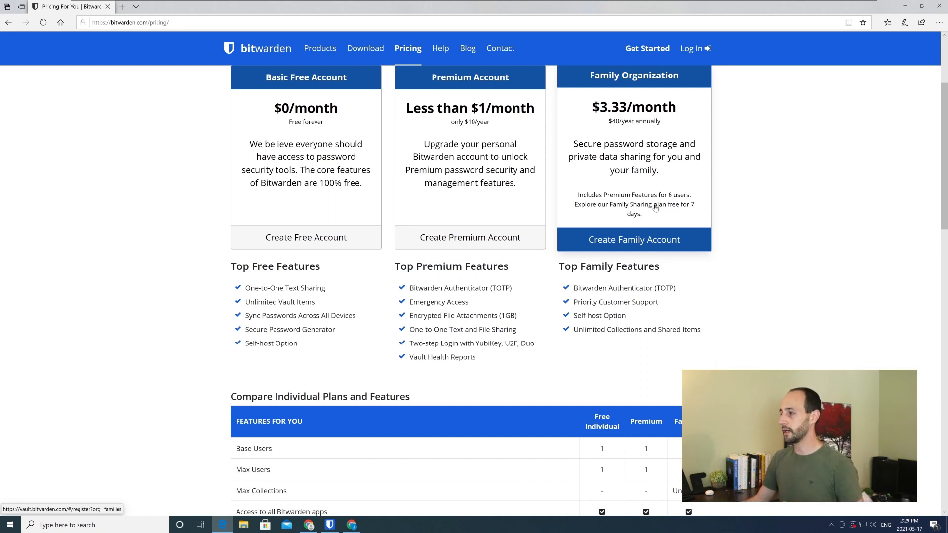
scroll(738, 203, "down", 1)
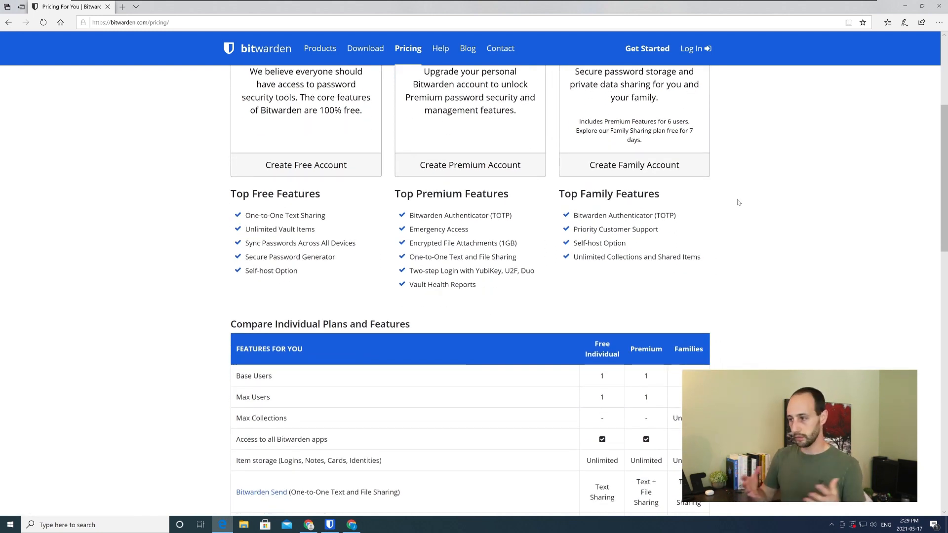
scroll(738, 202, "down", 2)
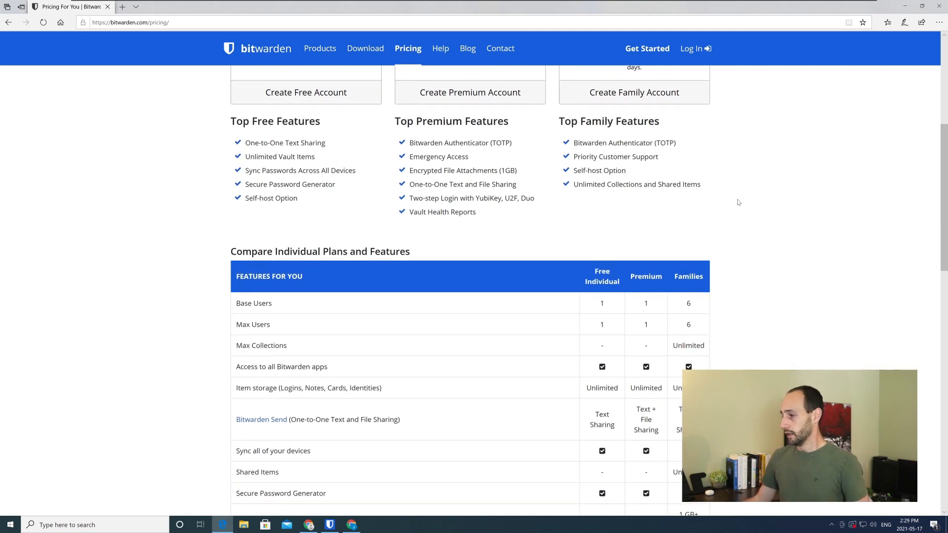
scroll(738, 202, "down", 1)
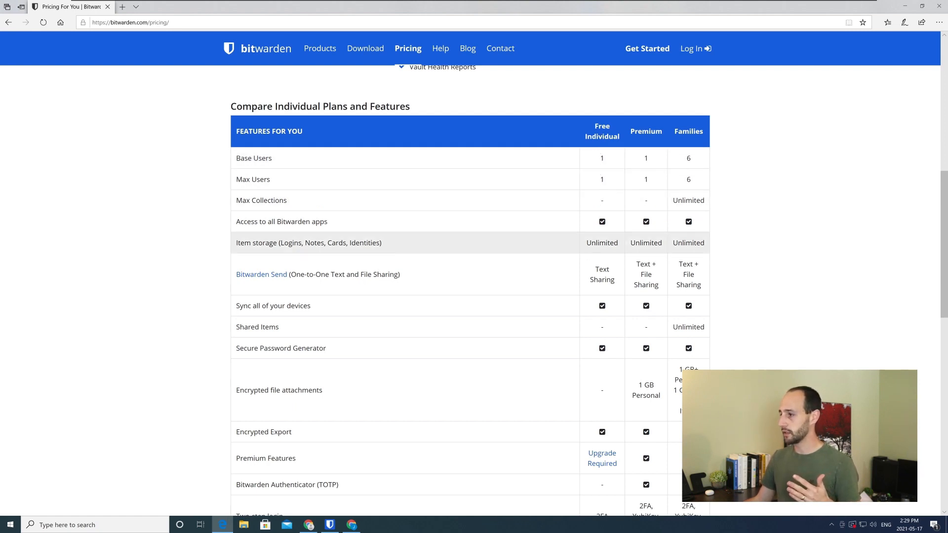
scroll(599, 301, "down", 1)
scroll(599, 358, "up", 1)
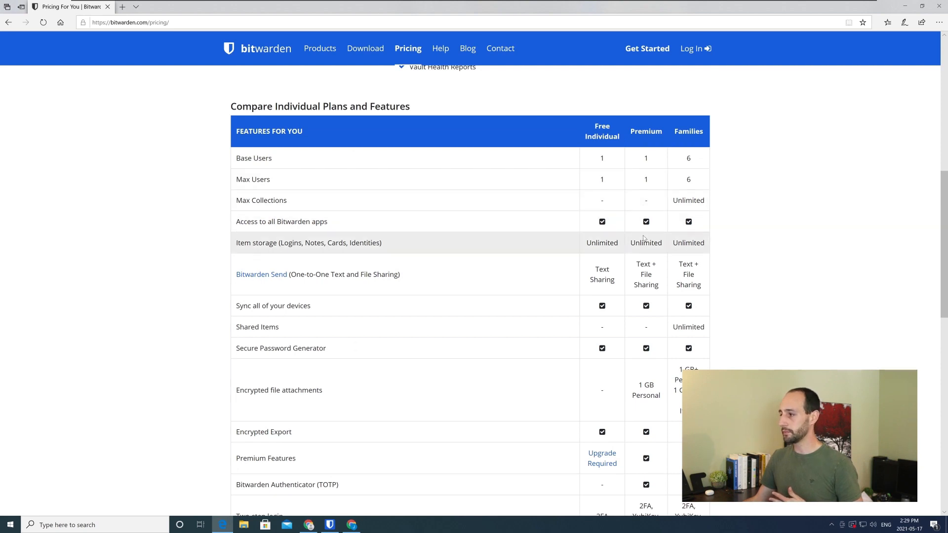
scroll(643, 238, "down", 1)
left_click_drag(637, 312, 654, 323)
left_click(654, 323)
scroll(655, 323, "up", 1)
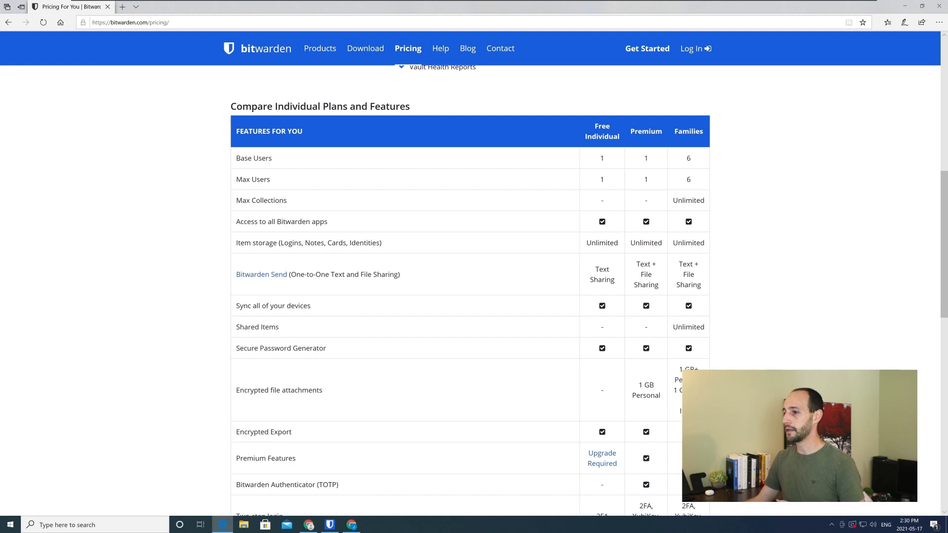
Compare the Max Users and Max Collections limits across the Free Individual, Premium and Families plans
left_click_drag(671, 200, 686, 180)
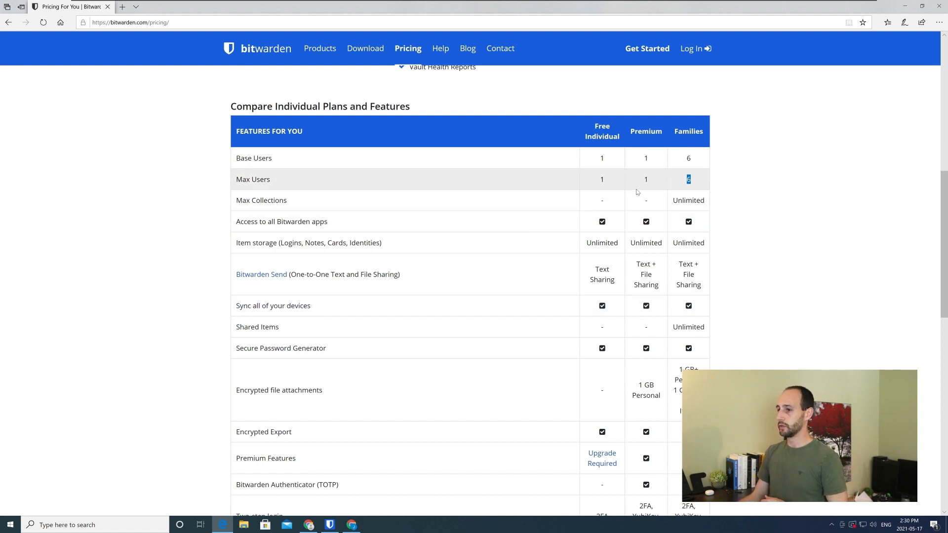
left_click(653, 203)
left_click_drag(606, 202, 600, 198)
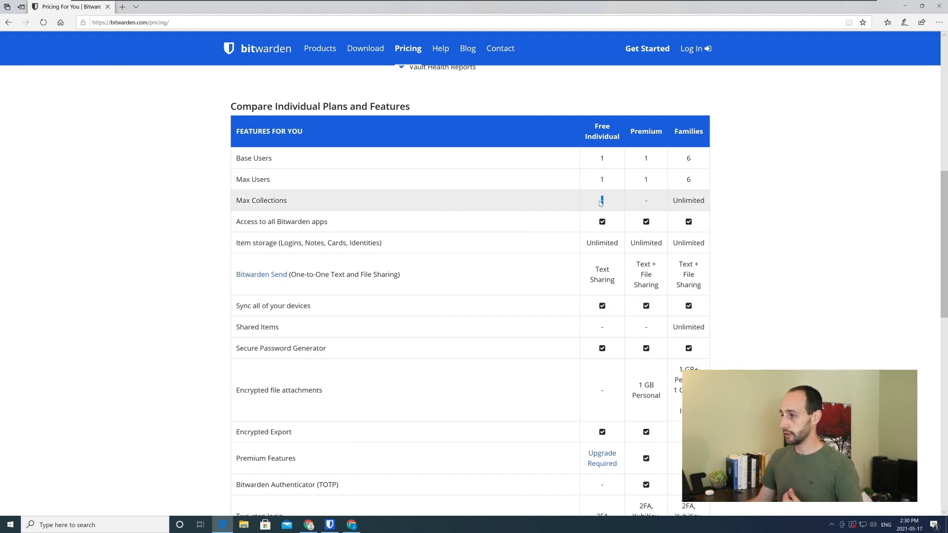
left_click_drag(650, 179, 594, 182)
left_click(650, 182)
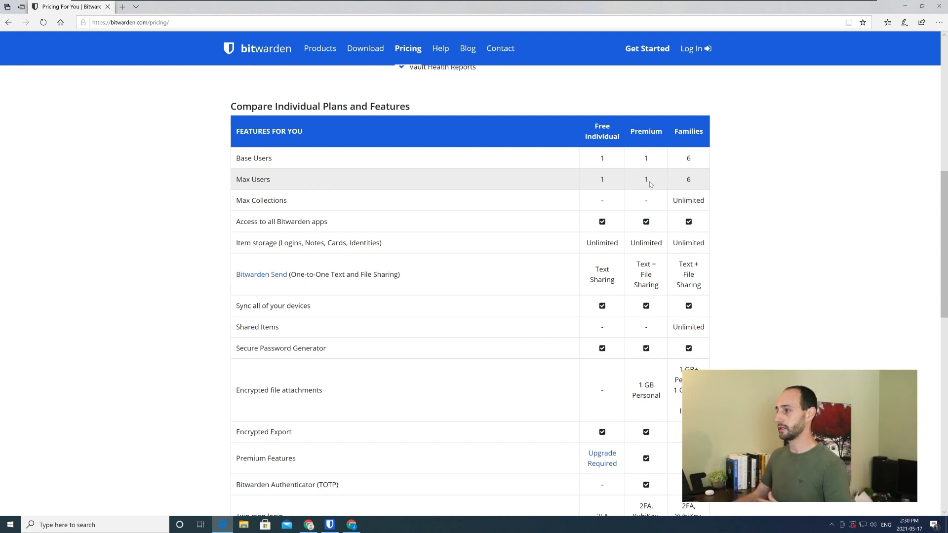
Examine the remaining comparison rows, including sharing, encrypted file attachments, two-step login and yearly pricing
scroll(650, 184, "down", 3)
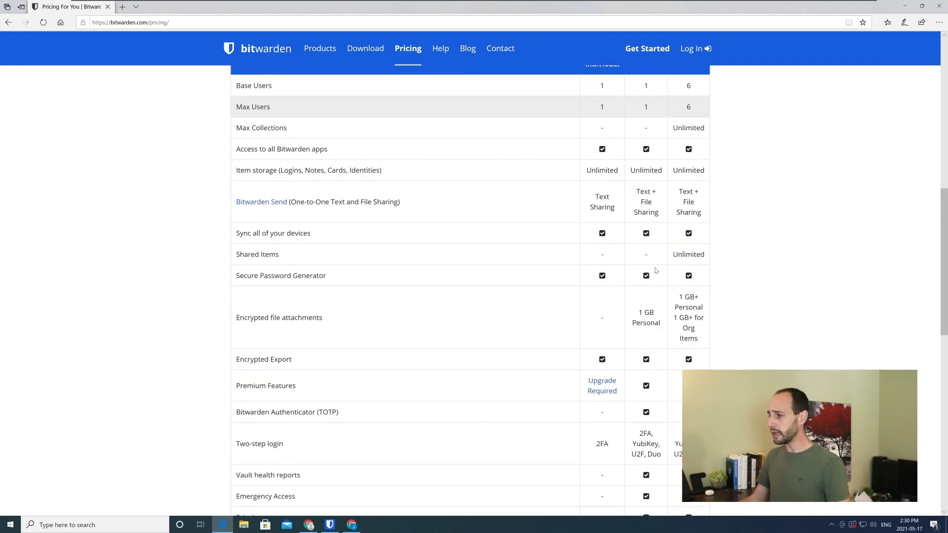
scroll(655, 270, "up", 3)
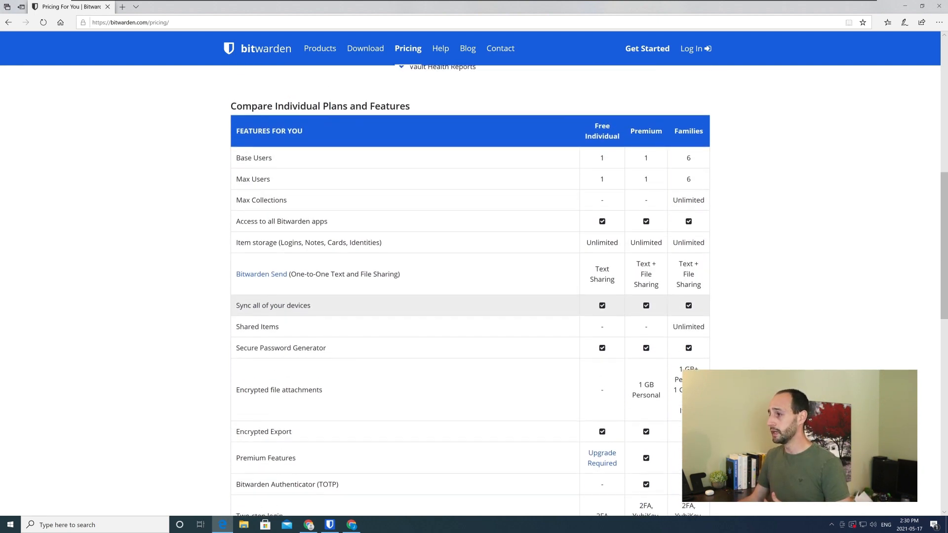
scroll(690, 269, "down", 3)
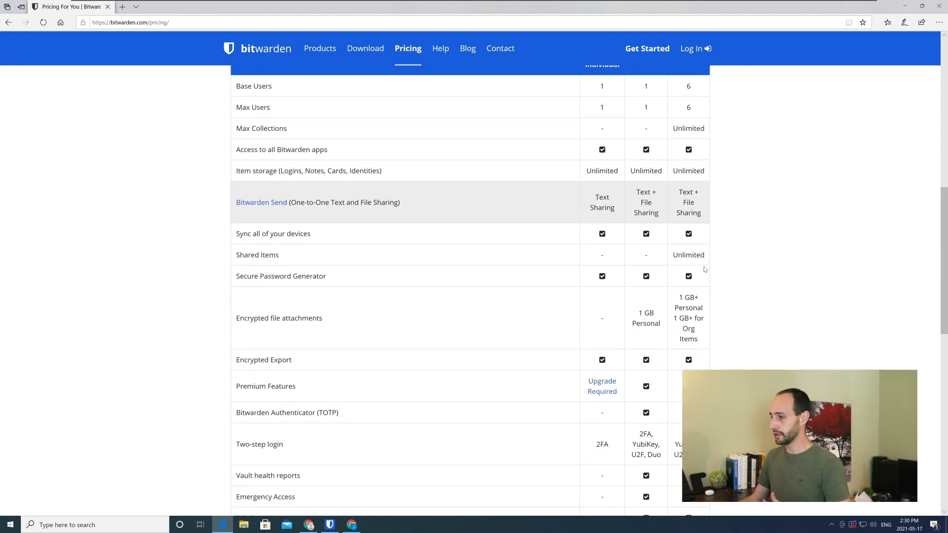
scroll(695, 271, "down", 3)
left_click_drag(677, 223, 698, 261)
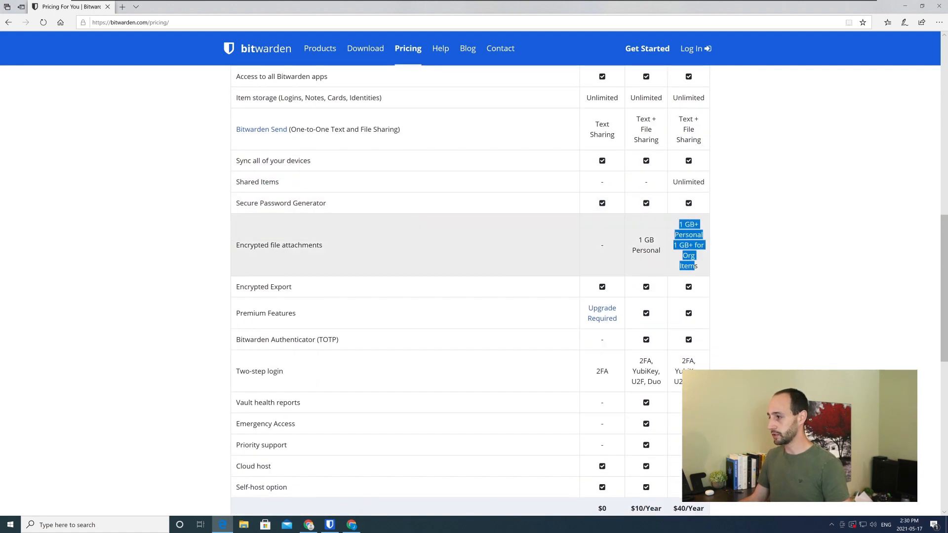
scroll(698, 260, "down", 1)
scroll(698, 260, "down", 2)
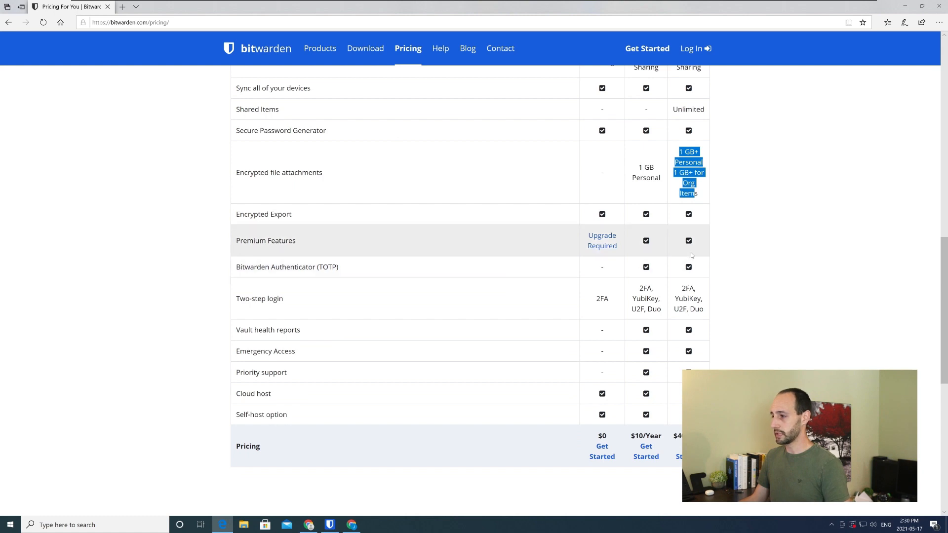
scroll(688, 258, "down", 3)
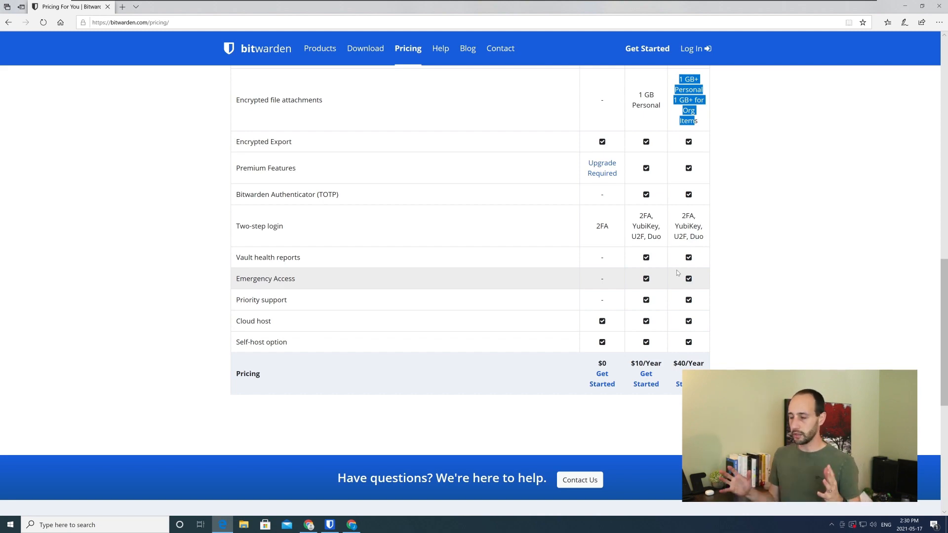
scroll(677, 273, "up", 7)
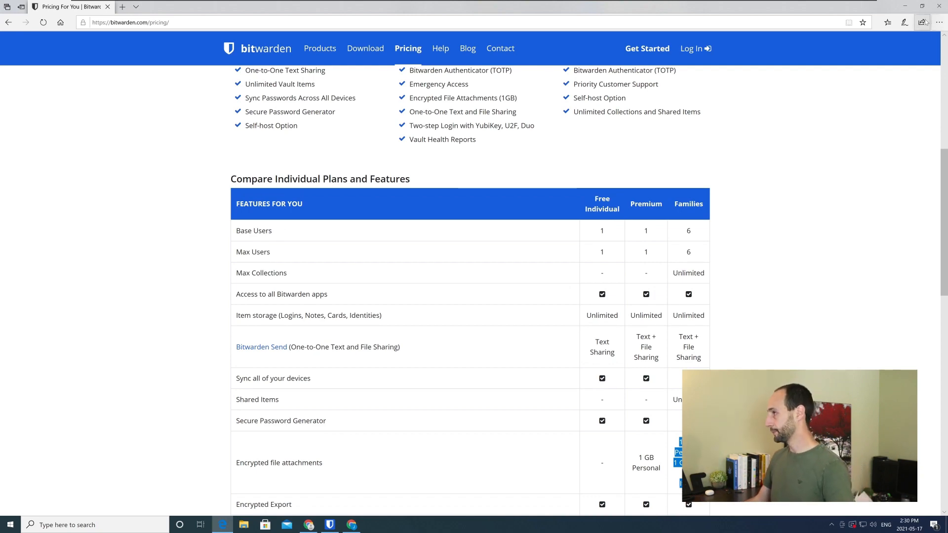
Minimize the pricing page and switch to the side-by-side web vaults in Chrome, activating the second account's window
left_click(904, 6)
left_click(280, 354)
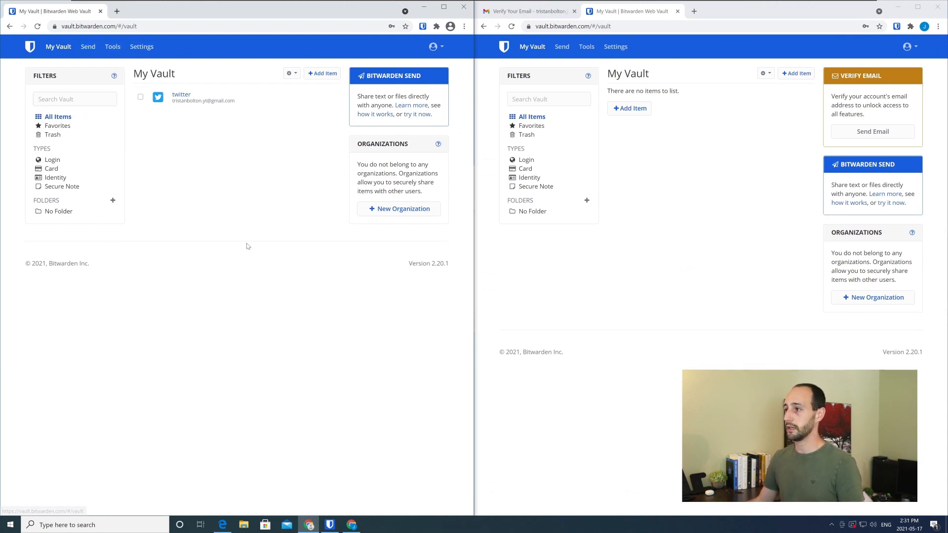
left_click(693, 98)
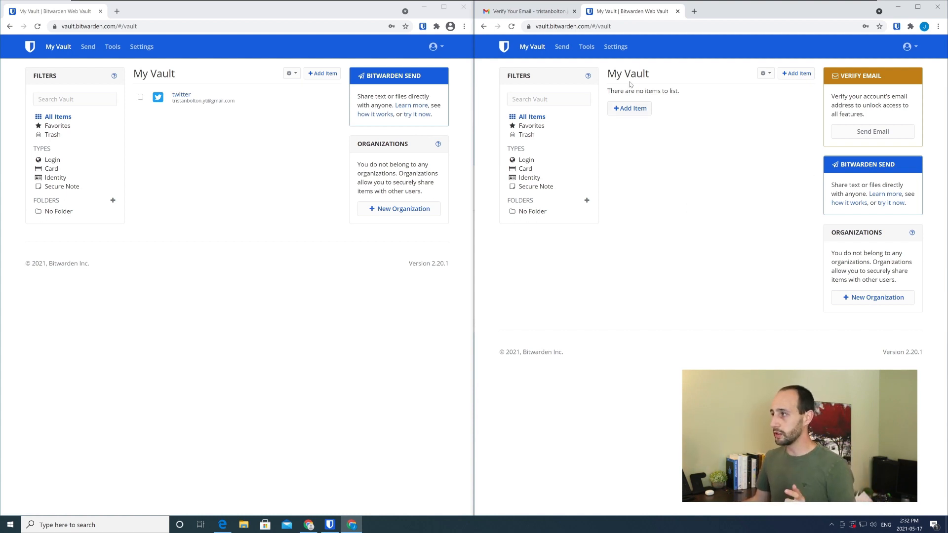
Open the New Organization form from the organization settings of the second account with the empty vault
left_click(614, 49)
left_click(525, 126)
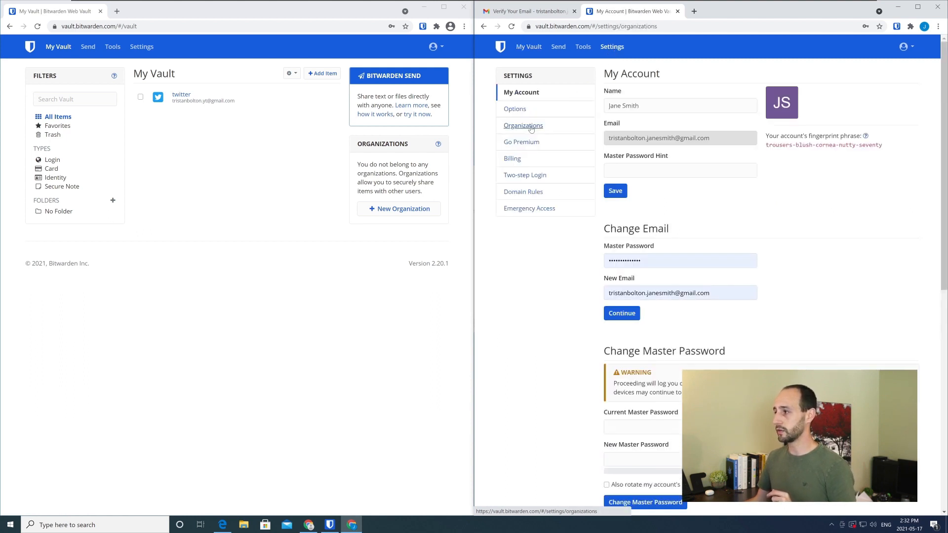
left_click(631, 111)
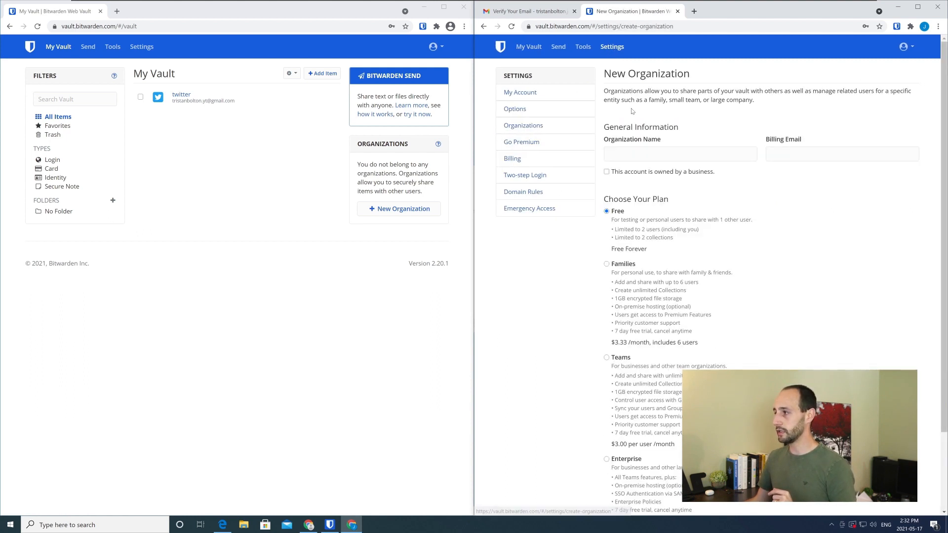
Read the Free organization plan's user and collection limits, and return the second account to its vault
left_click_drag(606, 198, 673, 202)
left_click(609, 221)
left_click_drag(609, 221, 743, 223)
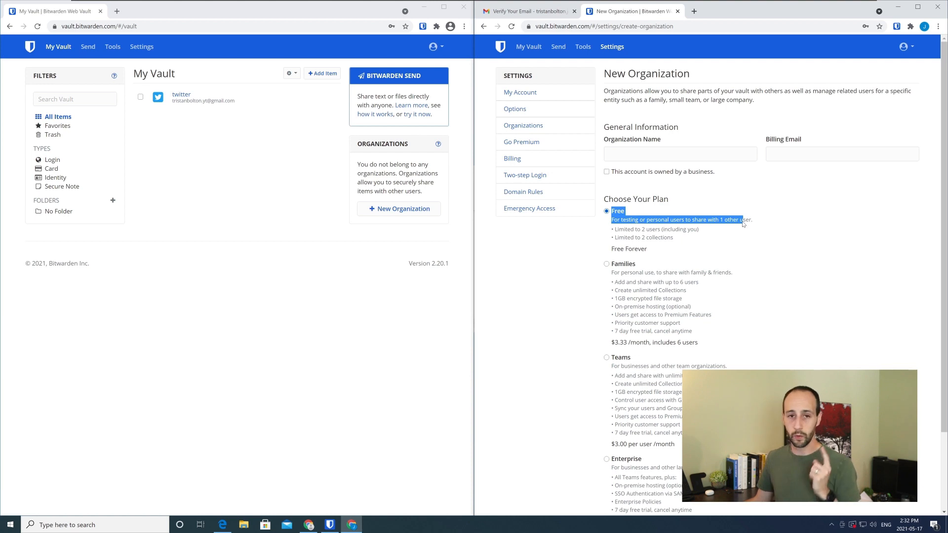
left_click_drag(619, 230, 681, 232)
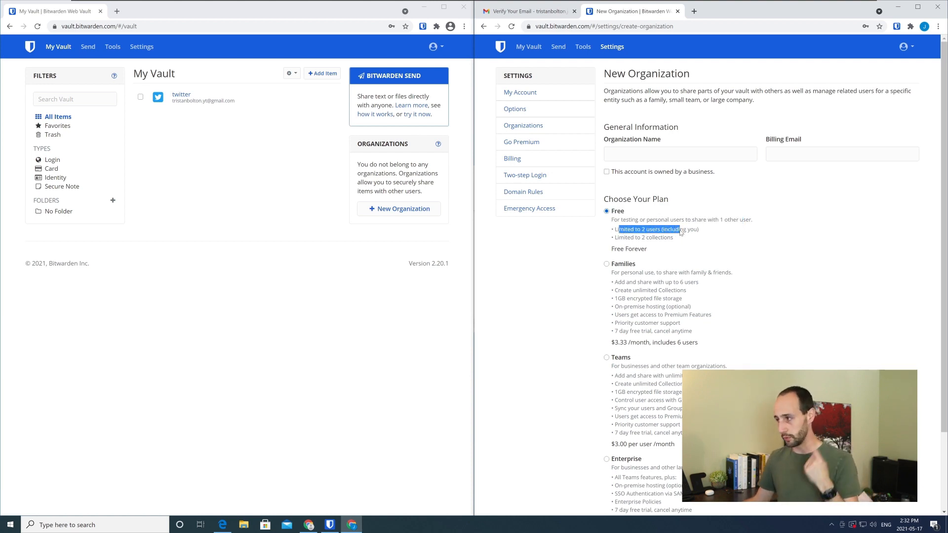
left_click_drag(675, 239, 615, 241)
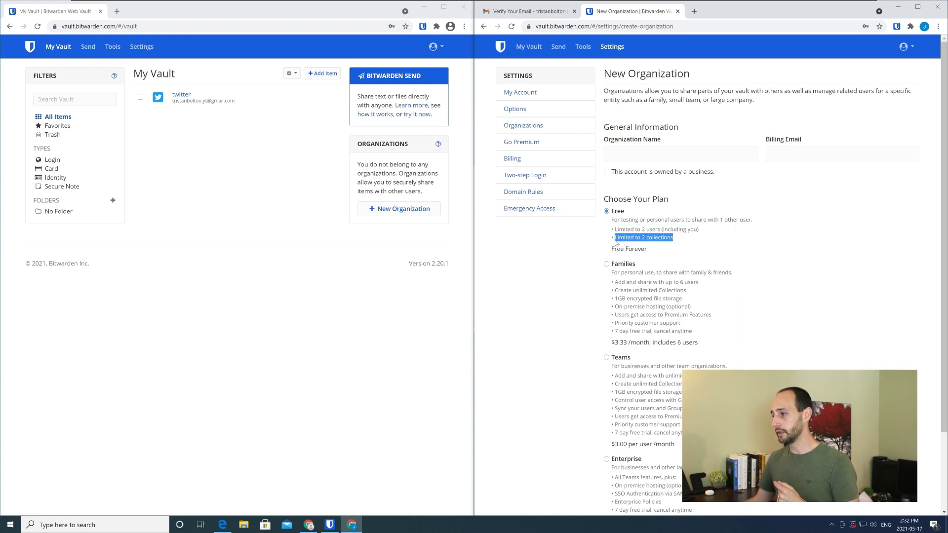
left_click(677, 241)
left_click_drag(656, 252, 609, 231)
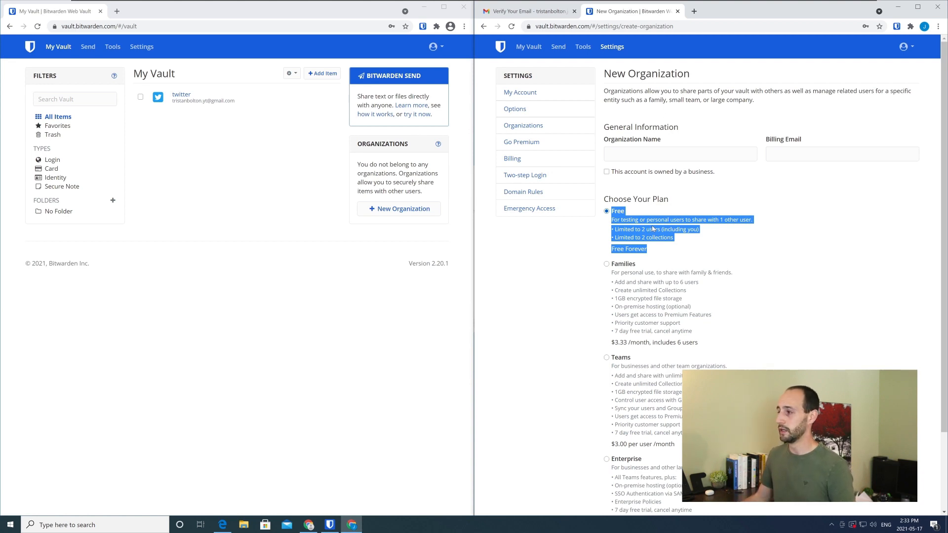
left_click(667, 238)
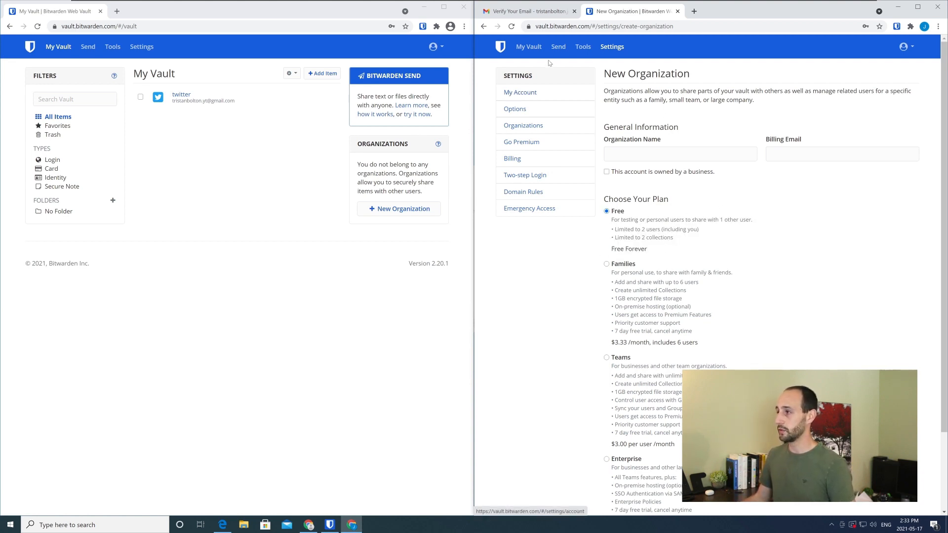
left_click(537, 50)
Open the New Organization form from the organization settings of the first account, which holds the twitter login
left_click(140, 50)
left_click(140, 50)
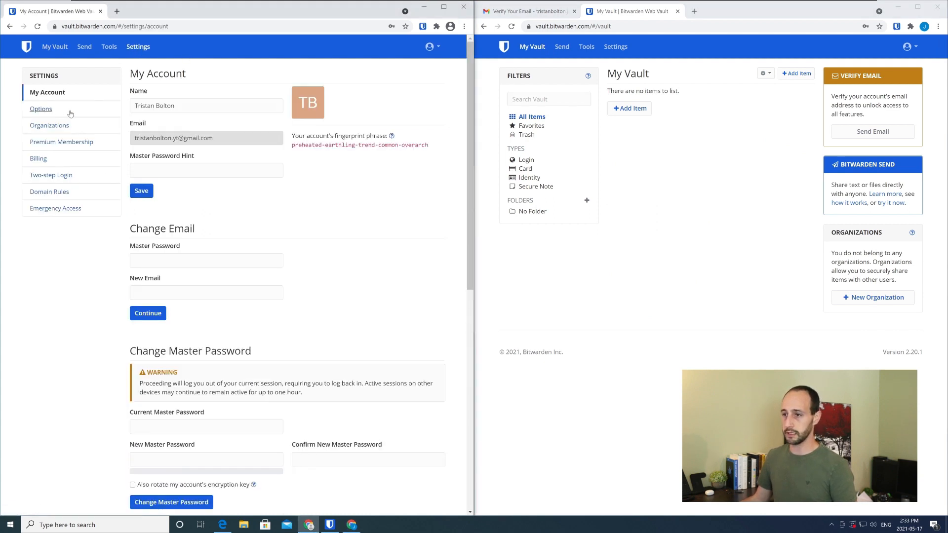
left_click(51, 127)
left_click(182, 109)
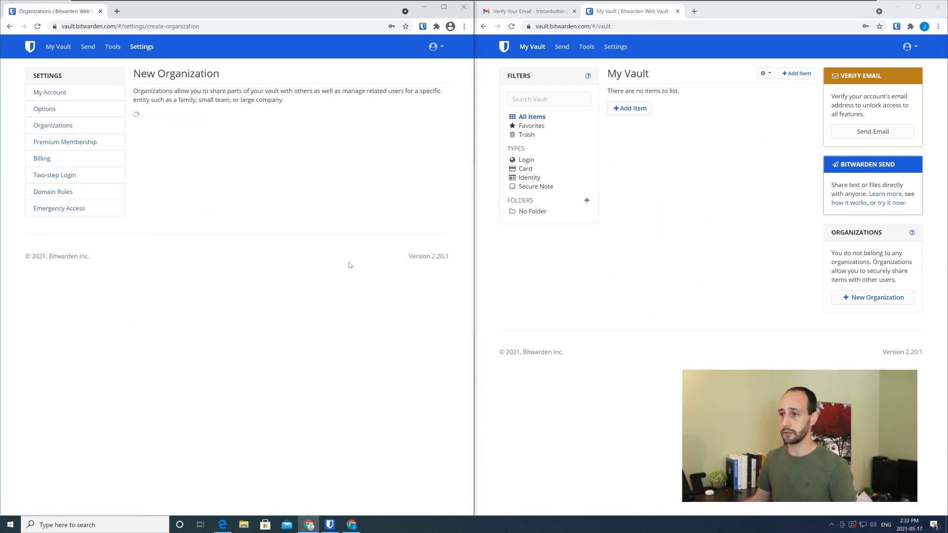
Name the organization with the owner's first name followed by "YT Channel Org", and fill in the account owner's billing email
left_click(202, 153)
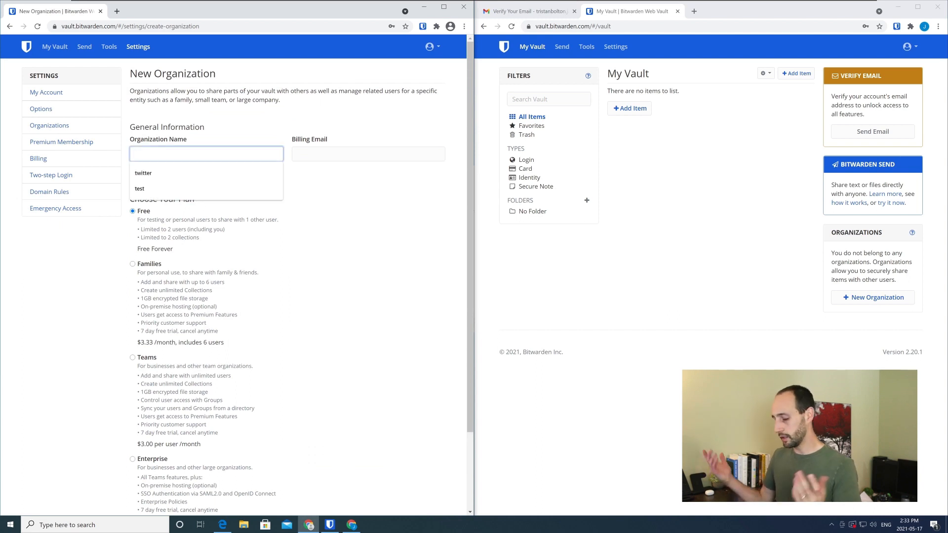
type("Tristan YT")
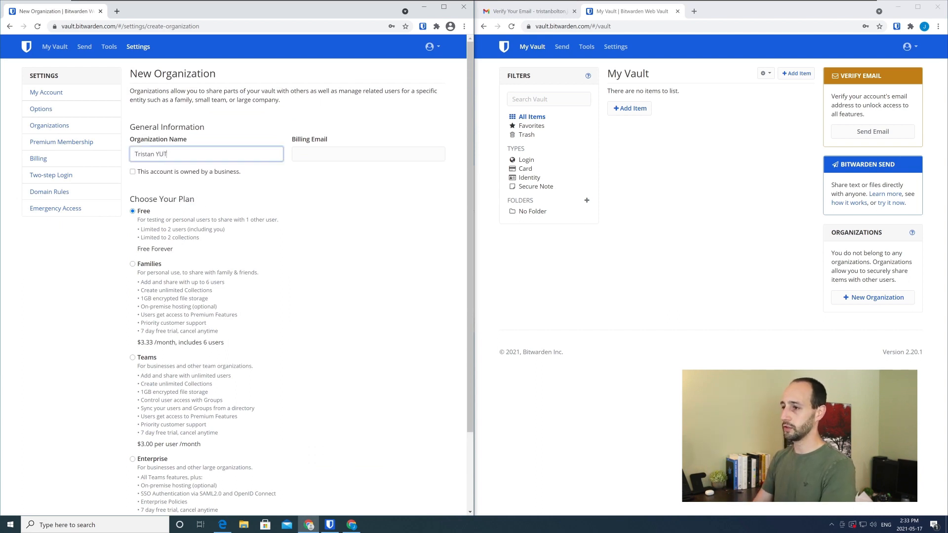
type(" Channel ORg")
key("Tab")
double_click(197, 154)
type("Org")
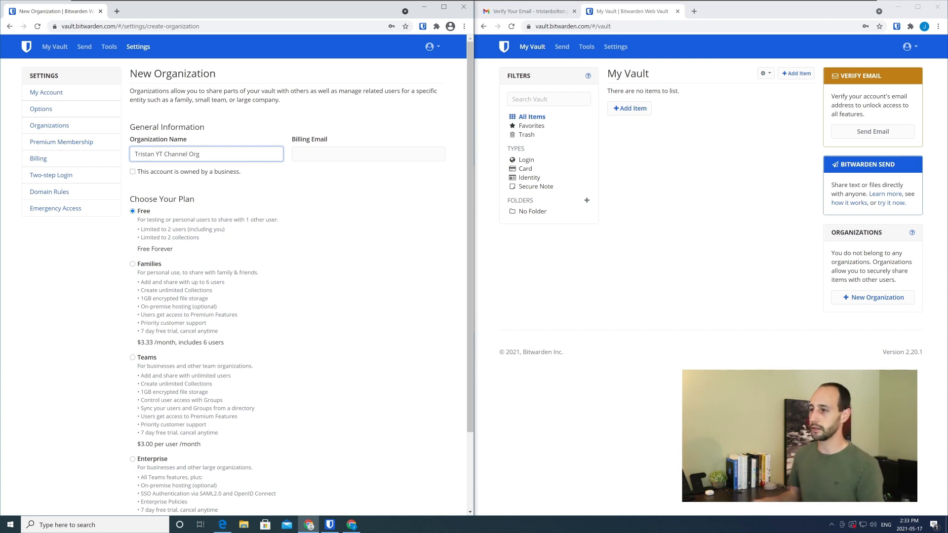
left_click(328, 154)
left_click(329, 173)
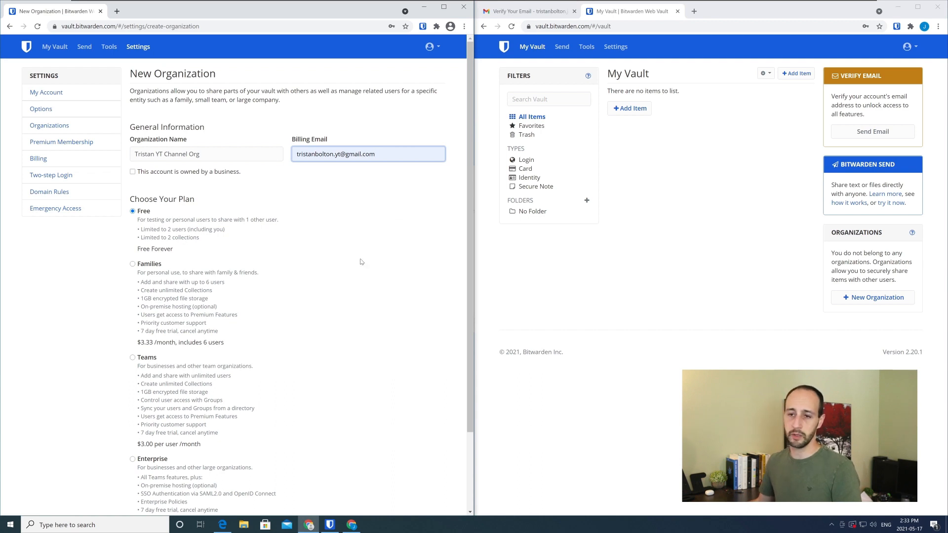
Try marking the account as owned by a business, clear that option, and reselect the Free plan
left_click(134, 172)
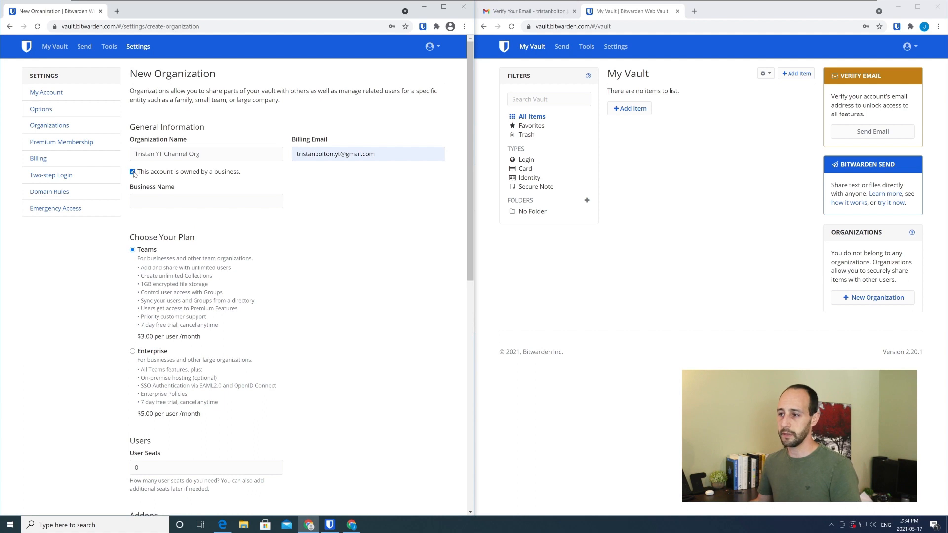
left_click(133, 172)
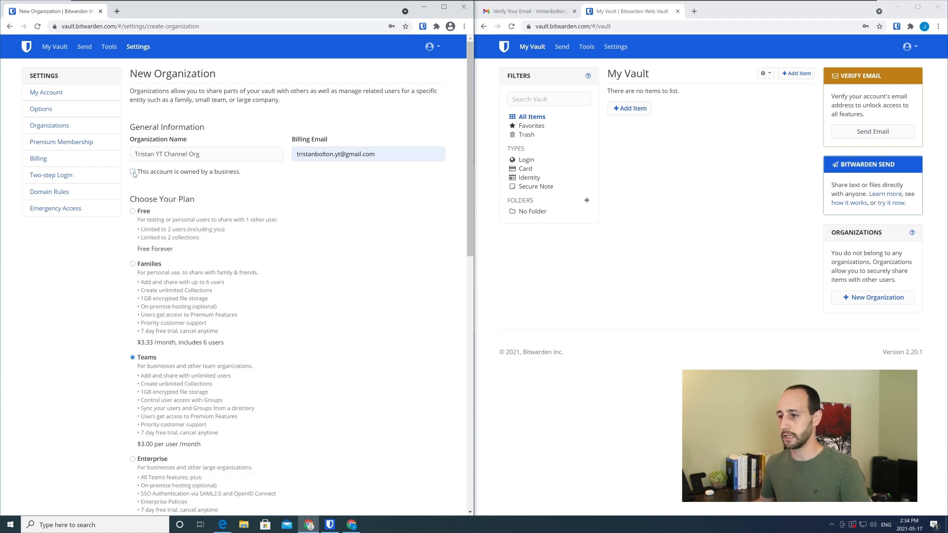
left_click(132, 211)
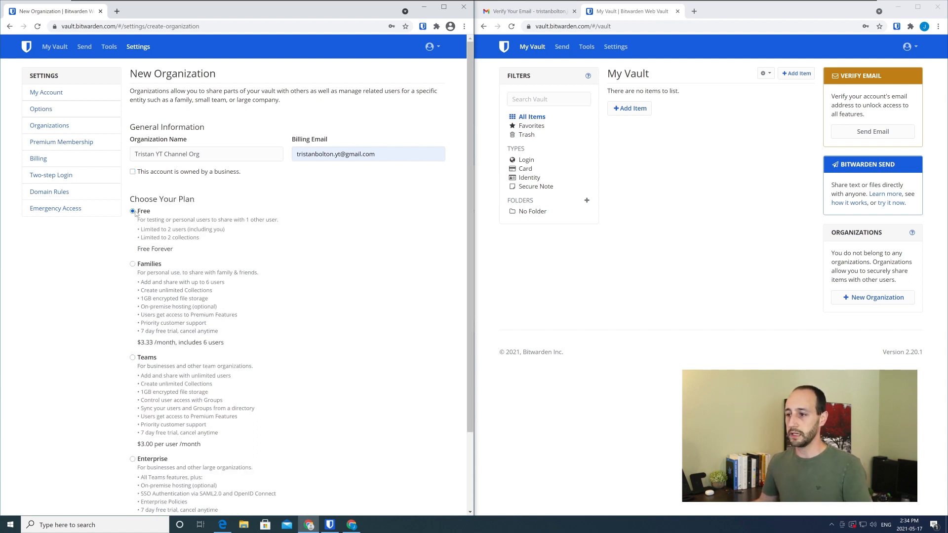
left_click_drag(199, 239, 147, 217)
left_click(148, 219)
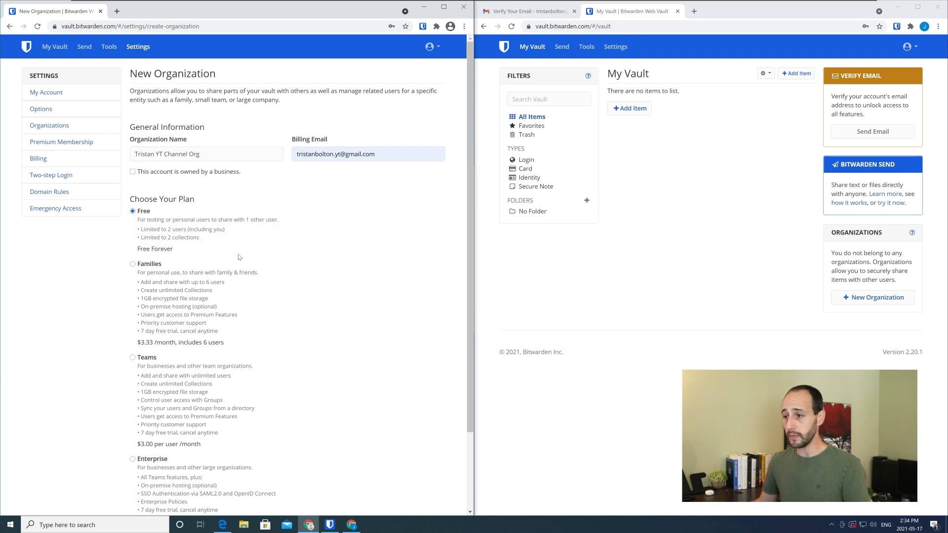
Submit the New Organization form to create the organization on the Free plan
scroll(240, 257, "down", 1)
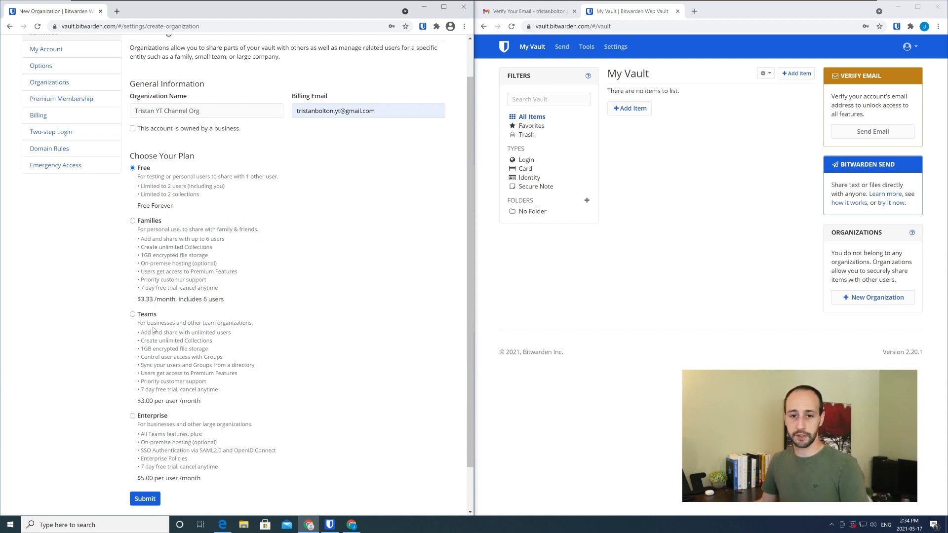
left_click(152, 502)
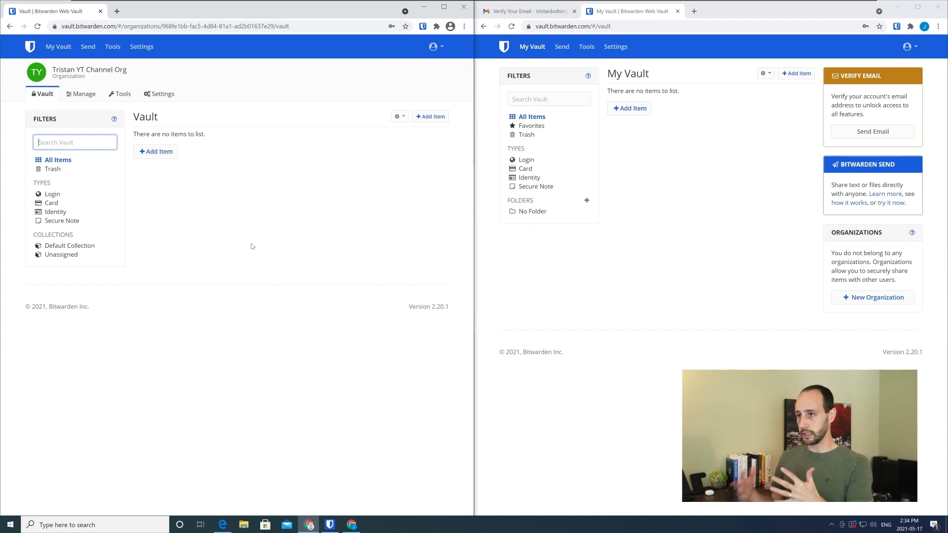
Look over the first account's own vault and the new organization's vault, settings and import tools
left_click(64, 48)
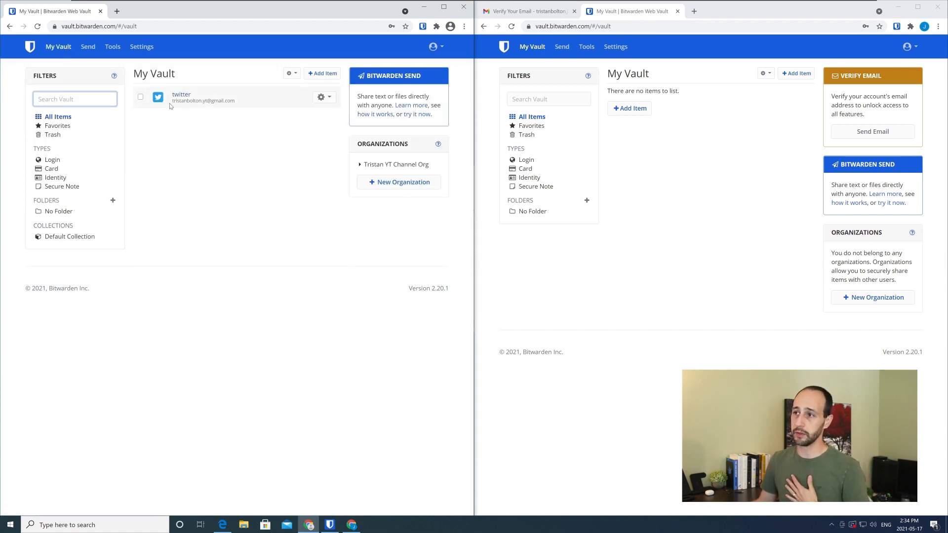
left_click(141, 49)
left_click(67, 53)
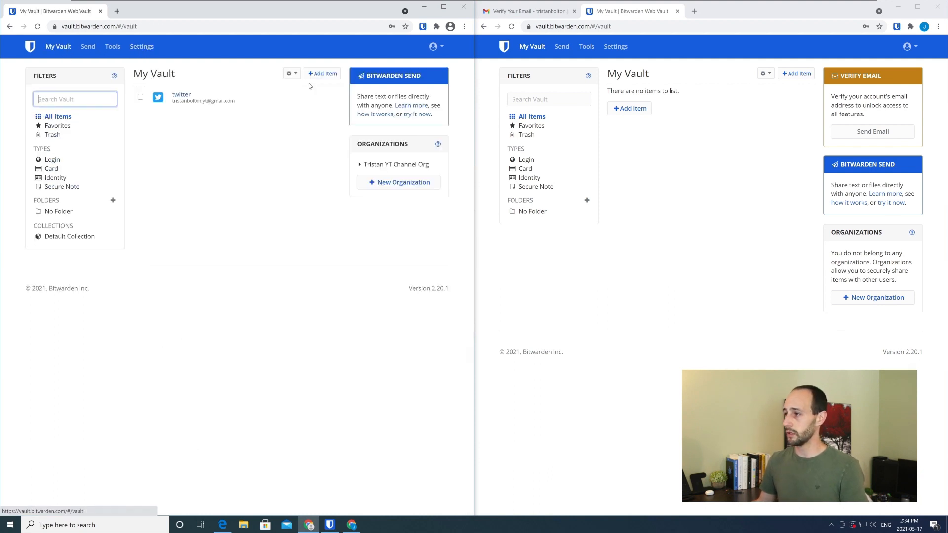
left_click(371, 166)
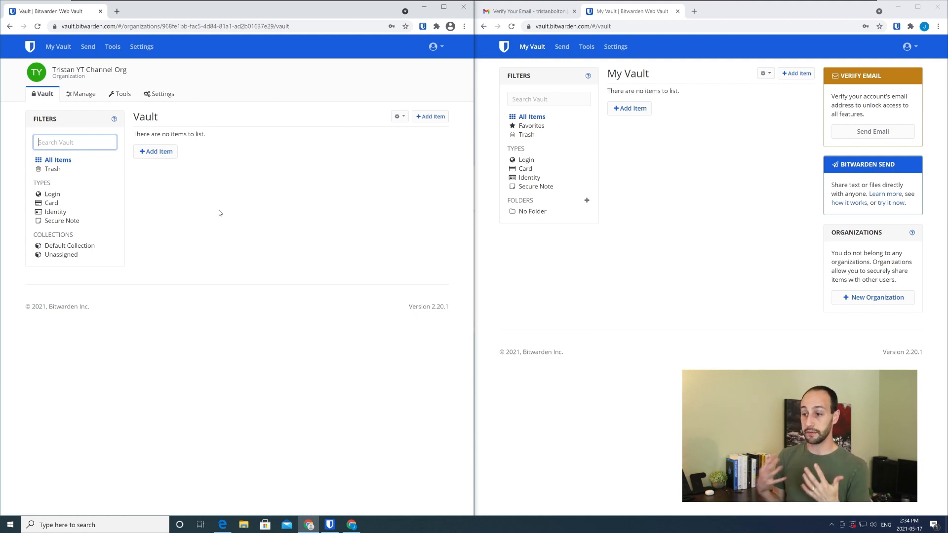
left_click(157, 97)
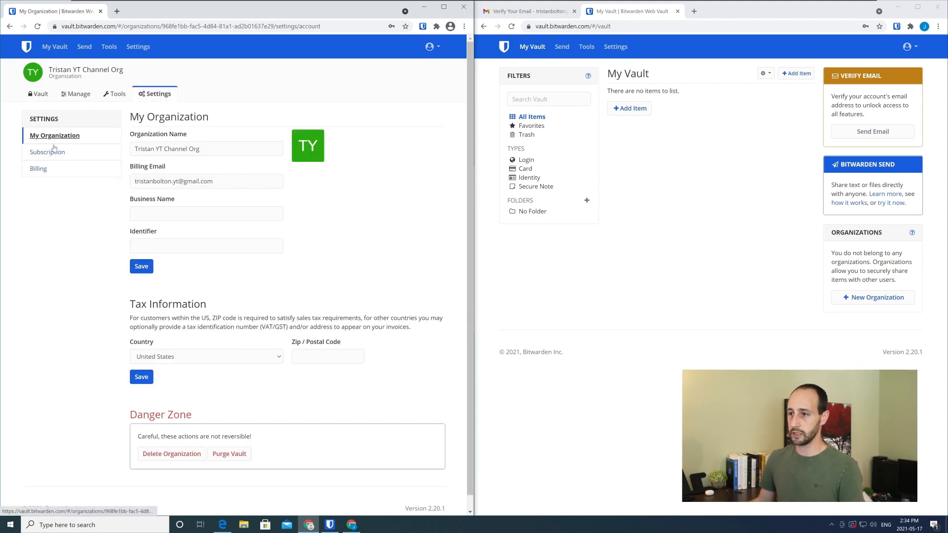
left_click(113, 93)
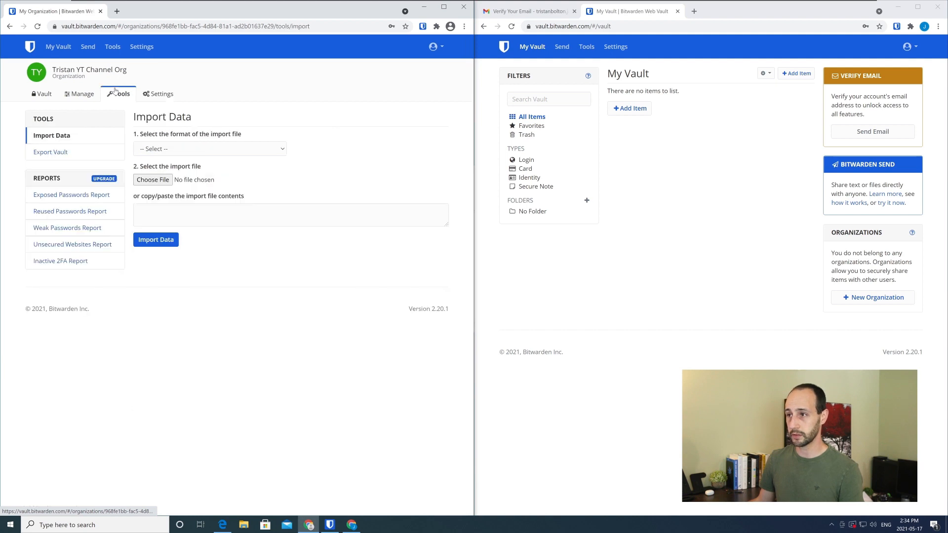
Rename the organization's Default Collection as First Collection and save it
left_click(85, 97)
left_click(56, 152)
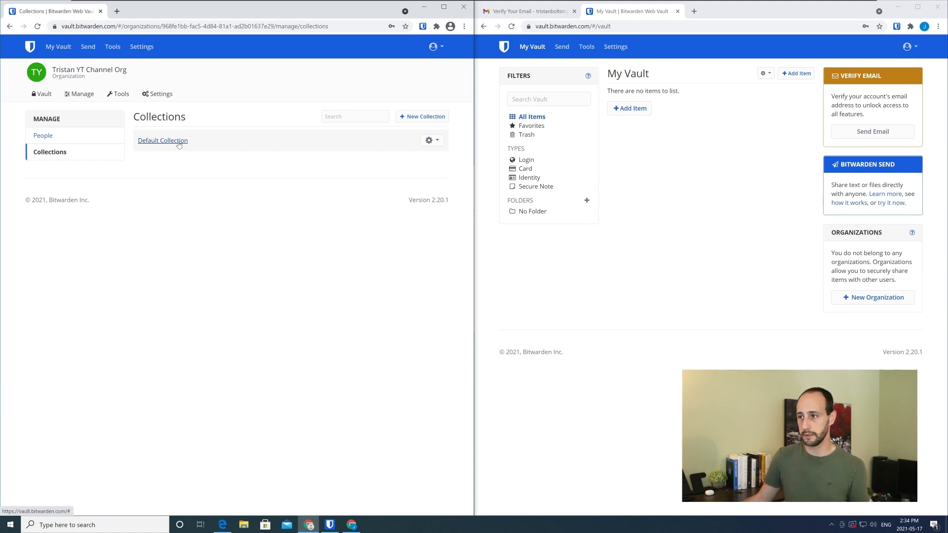
left_click(430, 140)
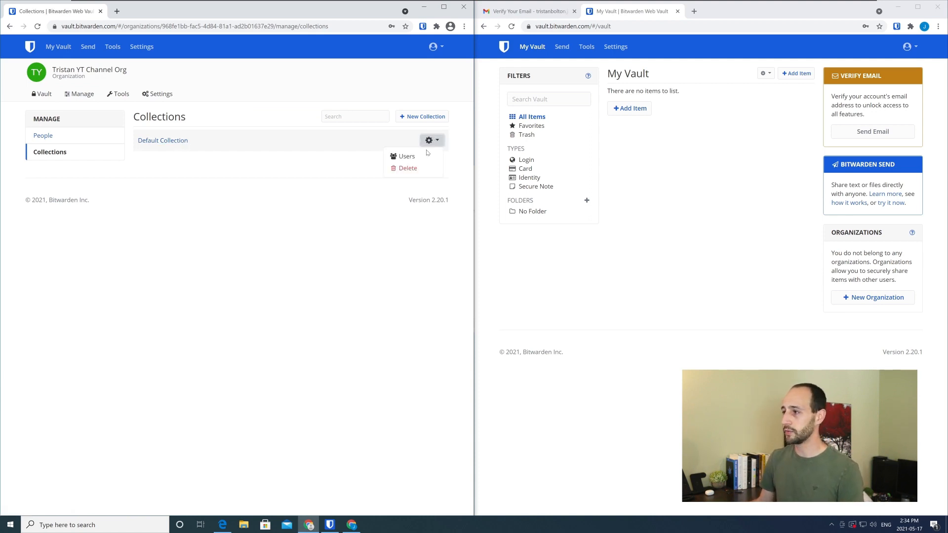
left_click(163, 140)
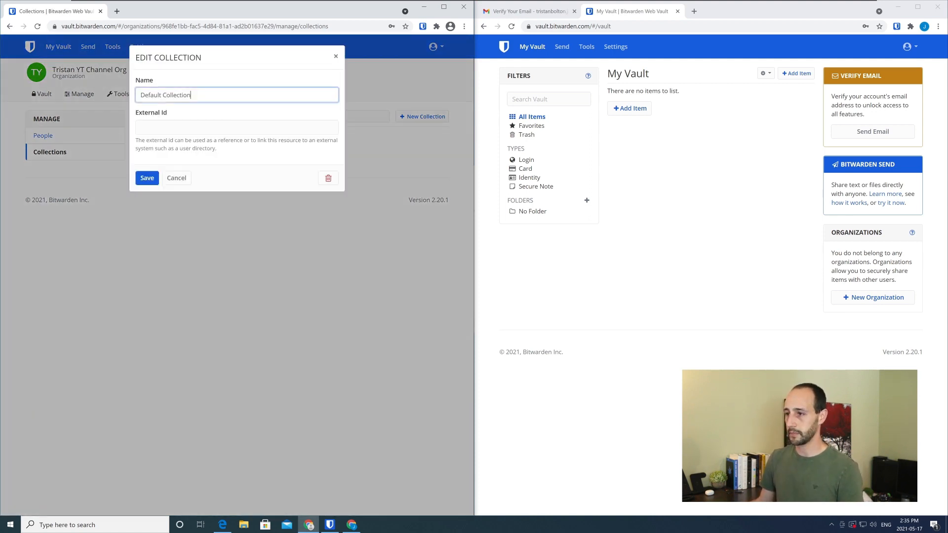
key("ctrl+a")
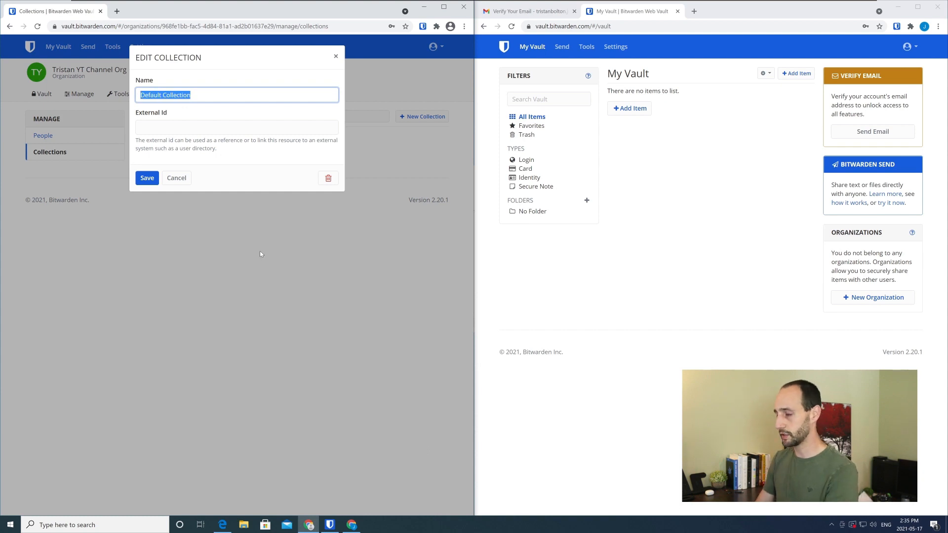
type("First Collectio")
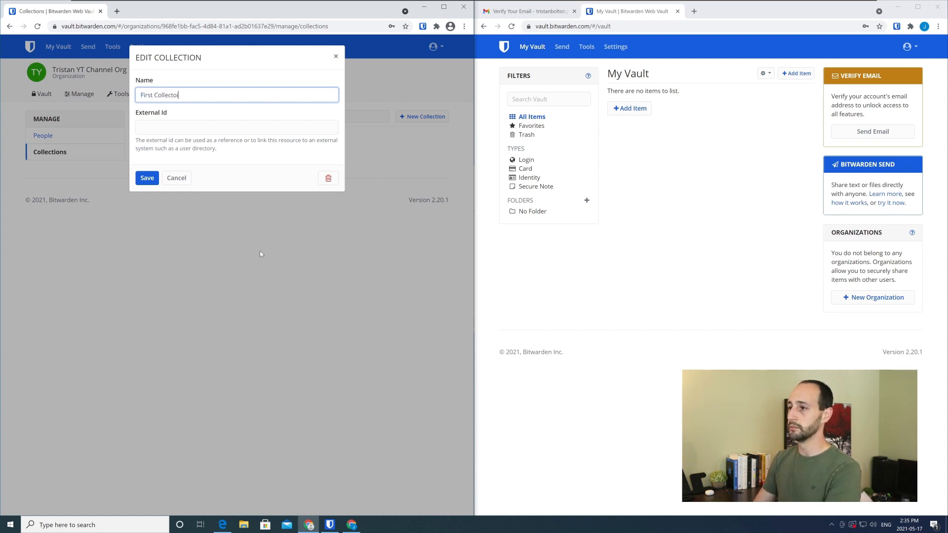
type("n")
key("BackSpace")
key("BackSpace")
key("BackSpace")
type("ion")
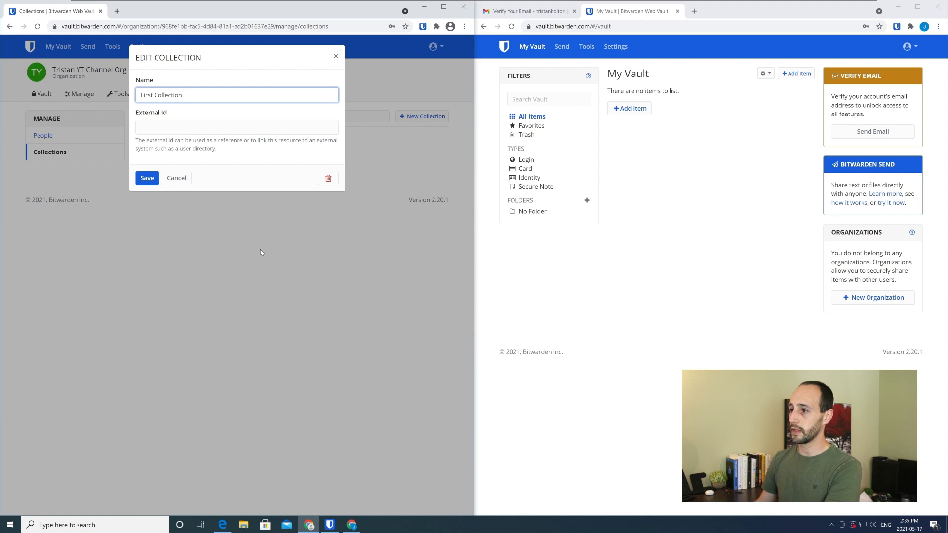
left_click(146, 178)
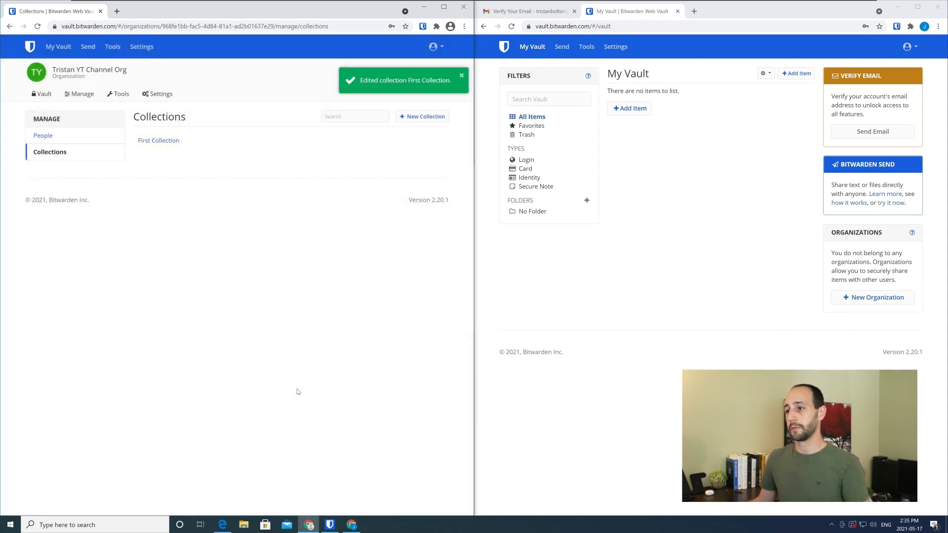
Open a new user invitation from the organization's people list and fill in the second account's email
left_click(43, 135)
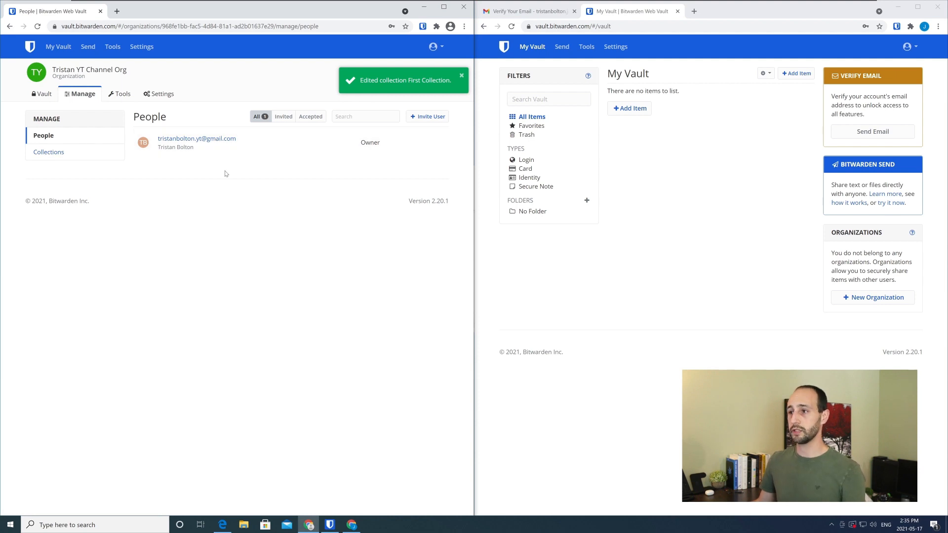
left_click(440, 120)
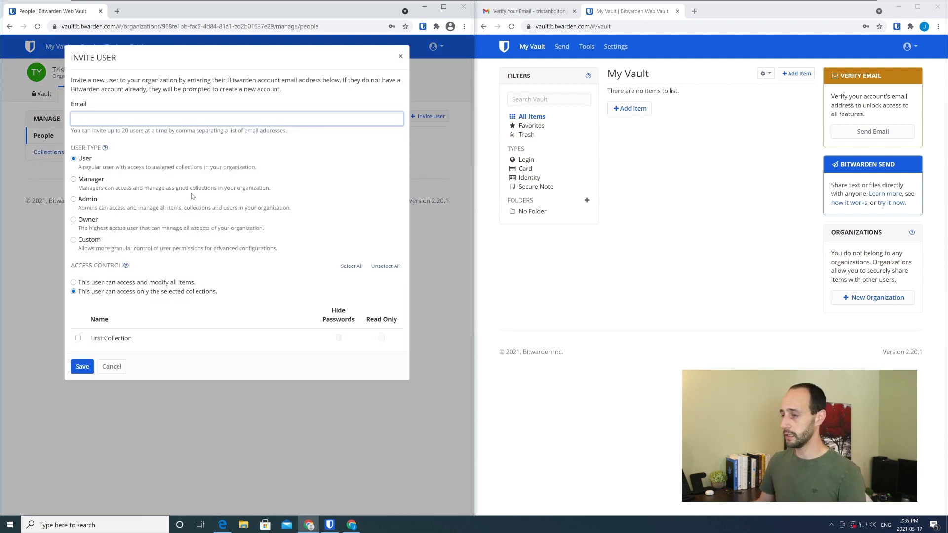
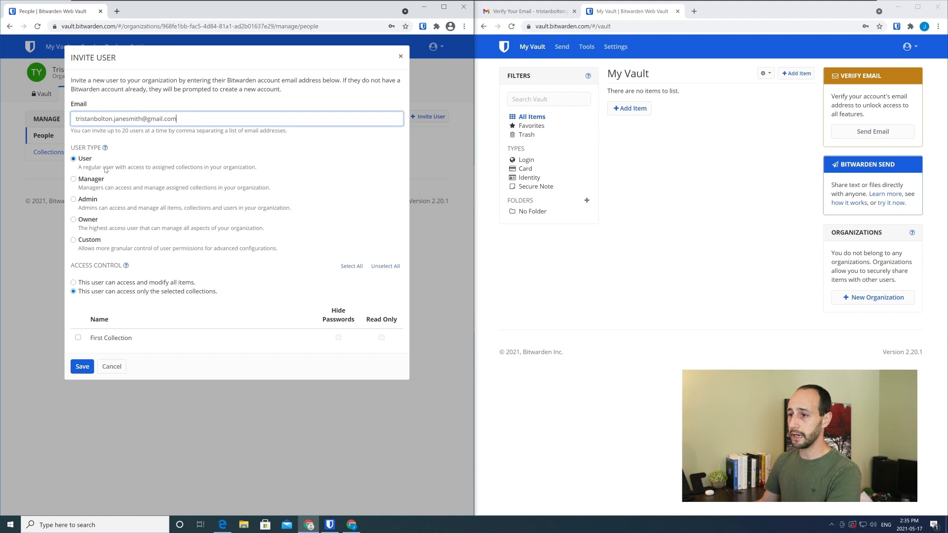
Read the access descriptions of the User, Manager, Admin and Owner types in the invitation form
left_click_drag(105, 167, 203, 171)
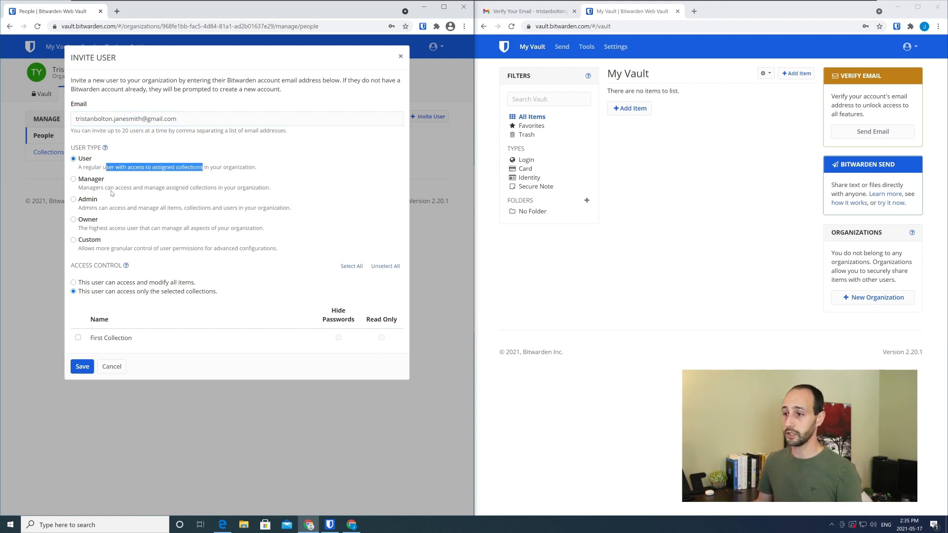
left_click_drag(110, 190, 209, 190)
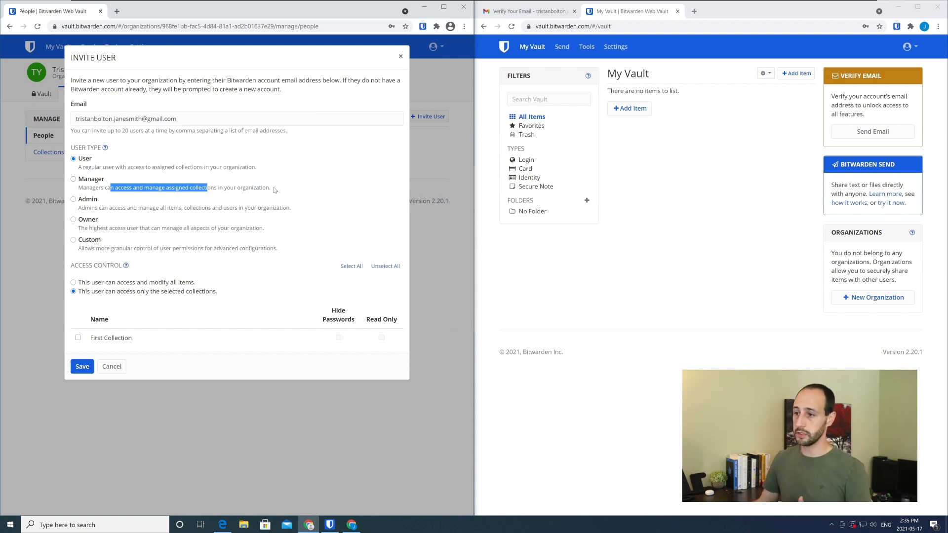
left_click_drag(144, 210, 219, 211)
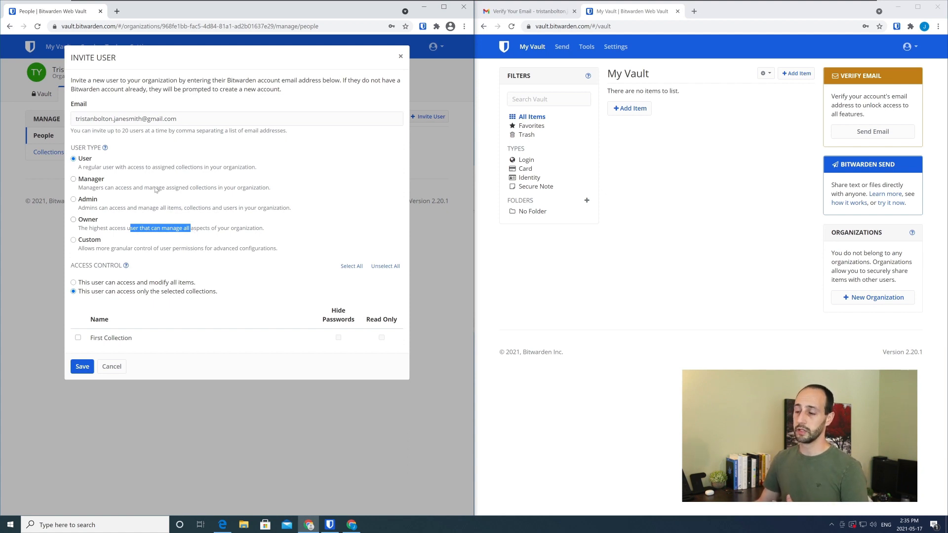
left_click_drag(133, 167, 180, 168)
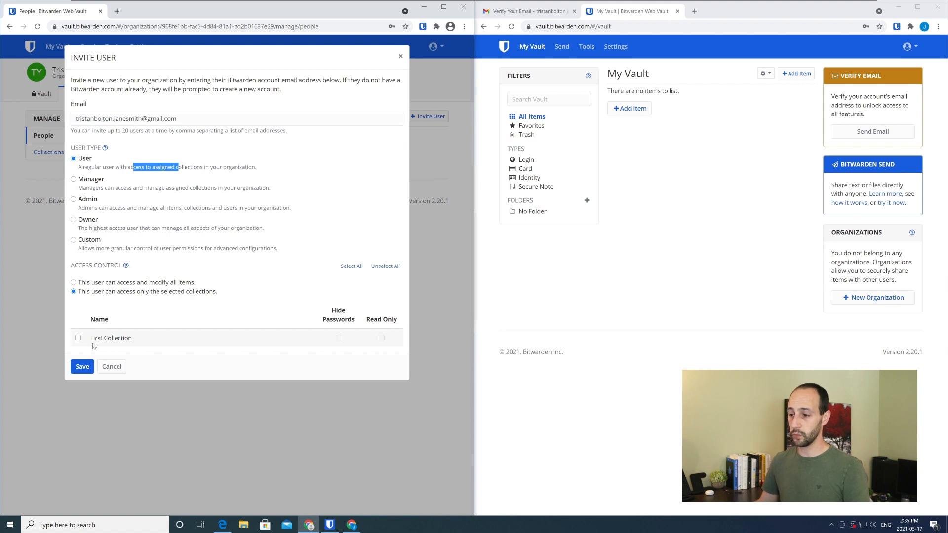
Limit the invited user to First Collection, with Hide Passwords and Read Only off, and send the invitation
left_click(73, 283)
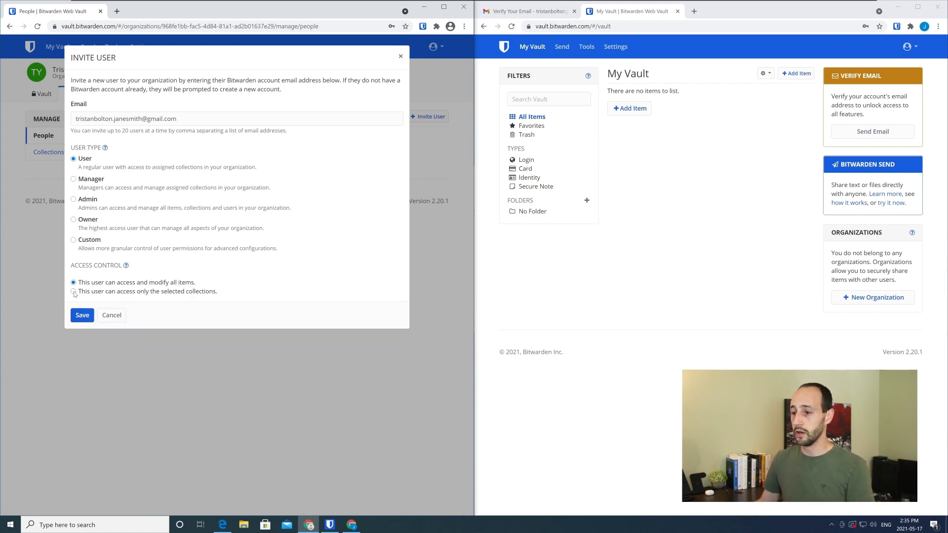
left_click(73, 291)
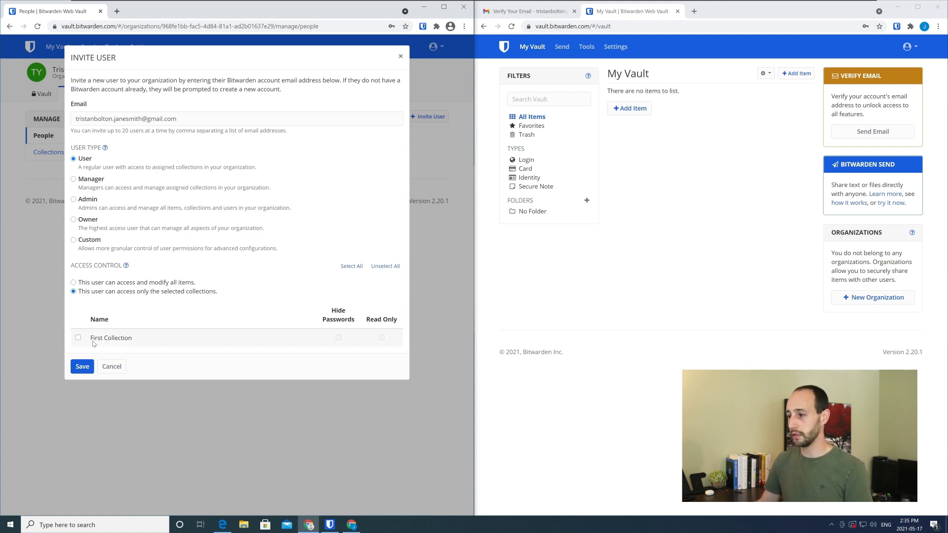
left_click(77, 338)
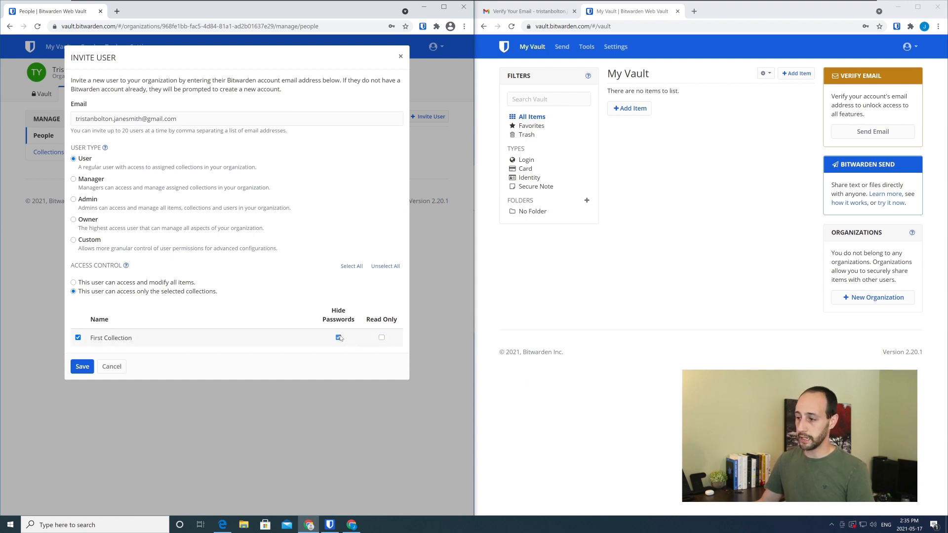
left_click_drag(329, 307, 348, 328)
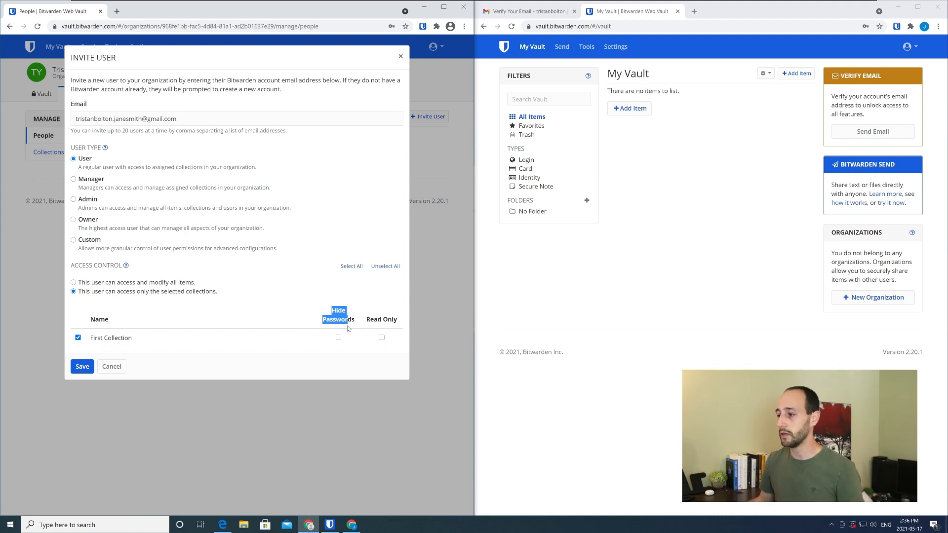
left_click_drag(377, 319, 388, 319)
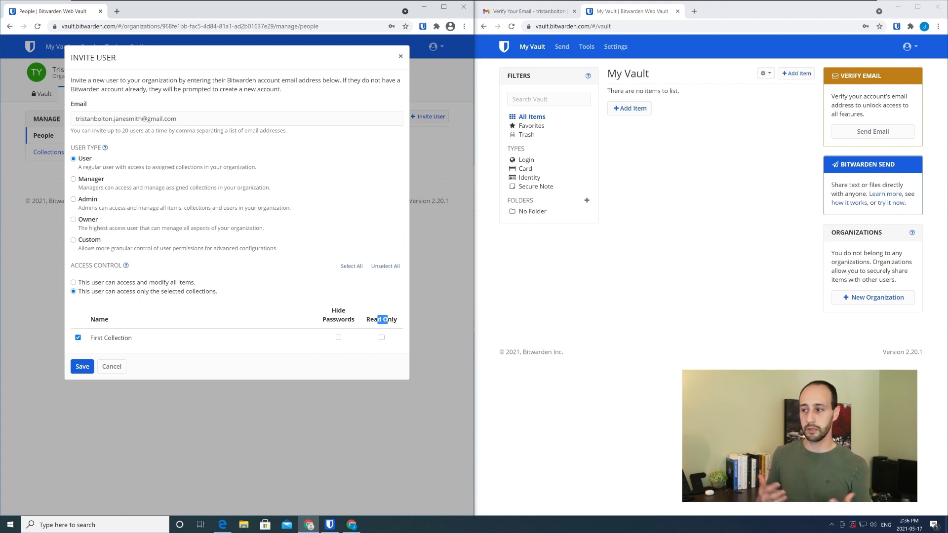
left_click_drag(400, 319, 370, 320)
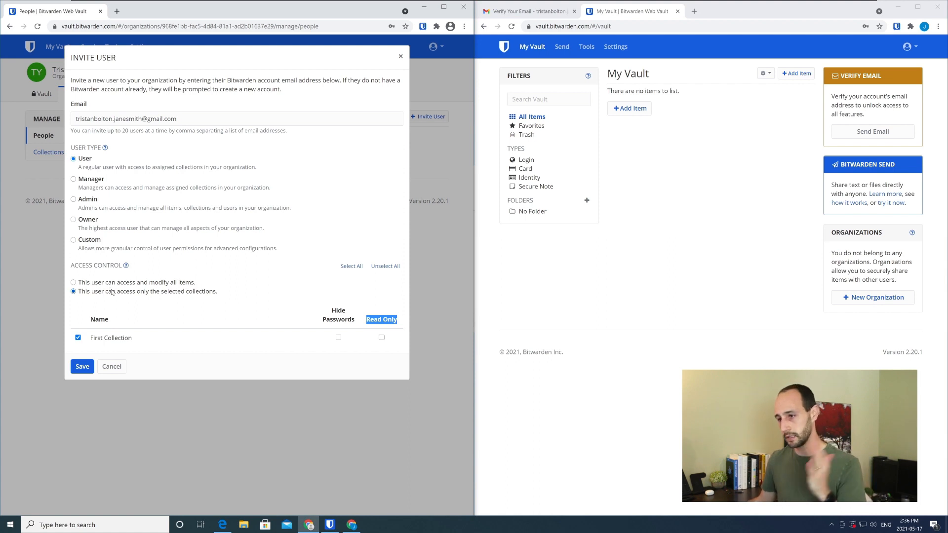
left_click(83, 367)
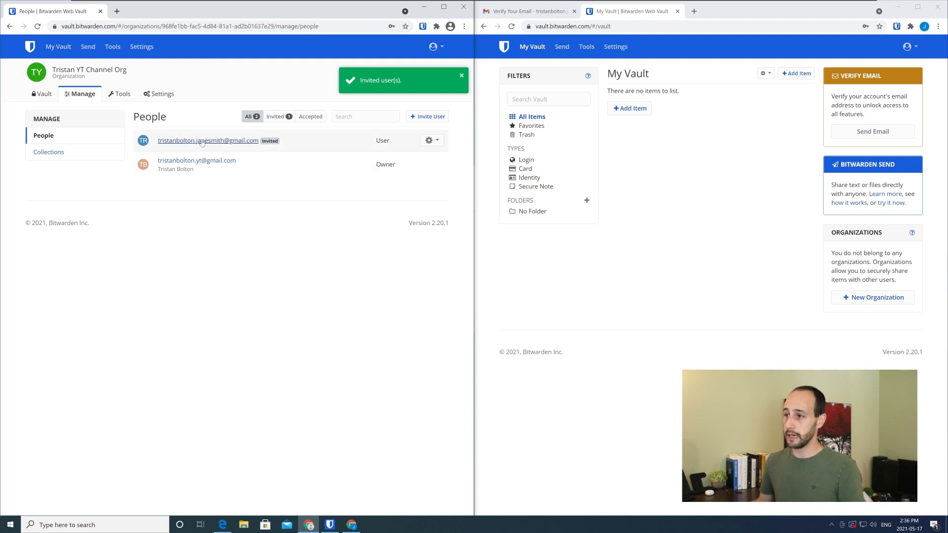
Switch to the second account's Gmail inbox and open the Bitwarden email inviting it to join the organization
left_click(525, 51)
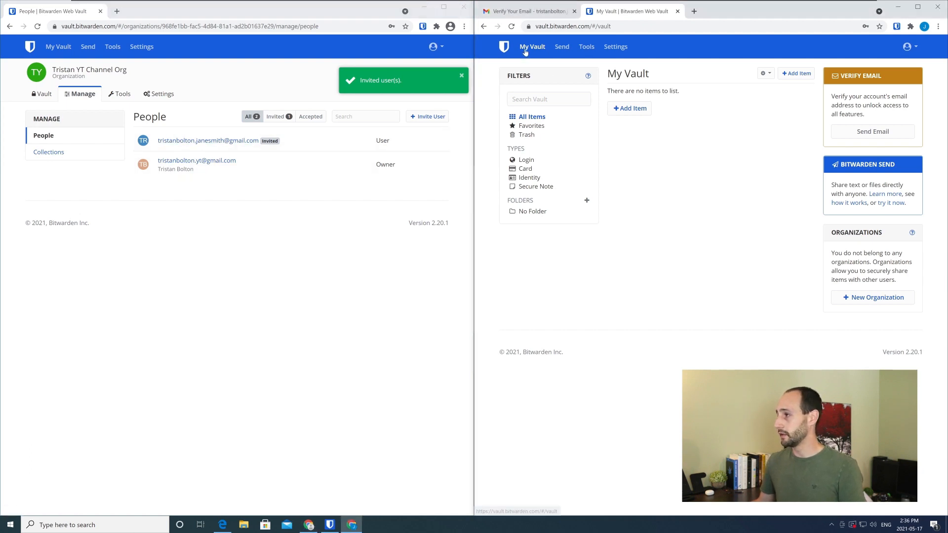
left_click(563, 47)
left_click(536, 47)
left_click(527, 10)
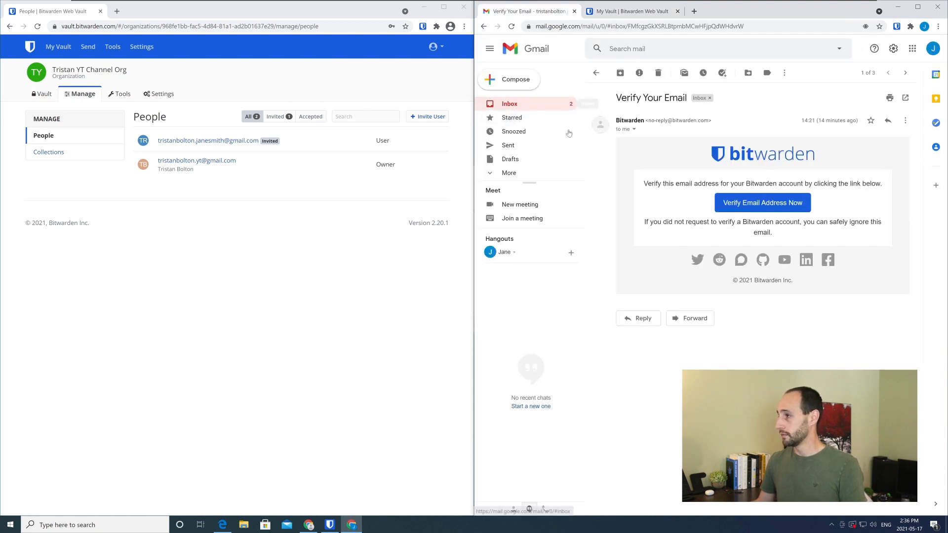
left_click(511, 104)
left_click(640, 218)
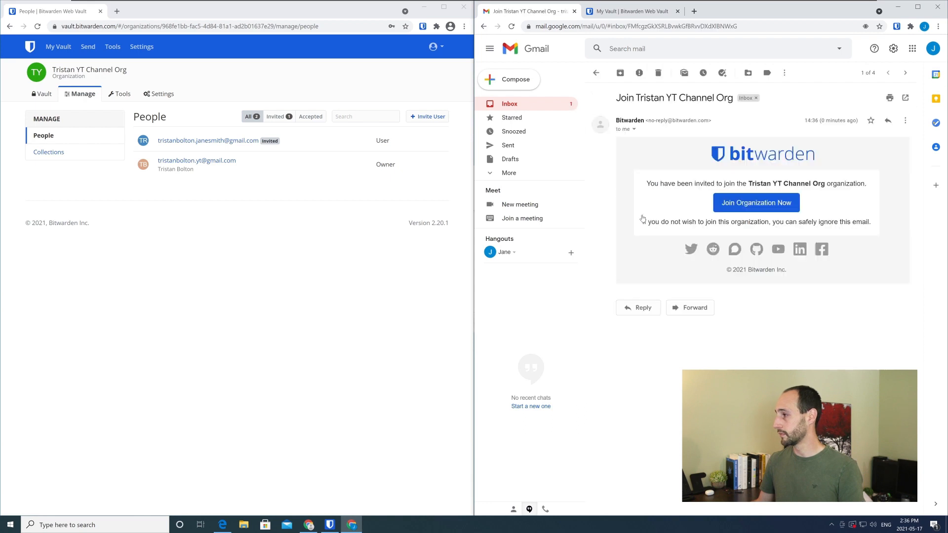
Follow the organization invitation link and log in to Bitwarden with the second account to accept it
left_click(730, 203)
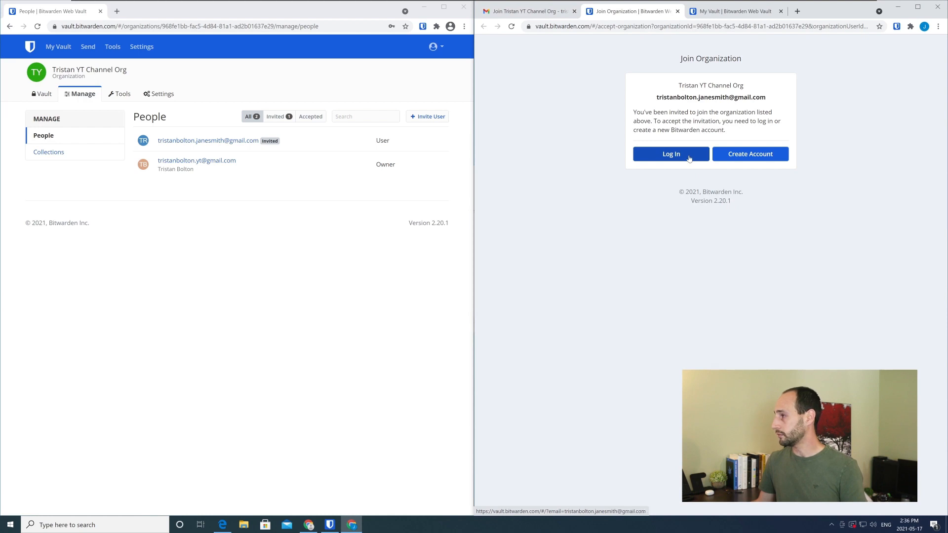
left_click(688, 158)
left_click(684, 214)
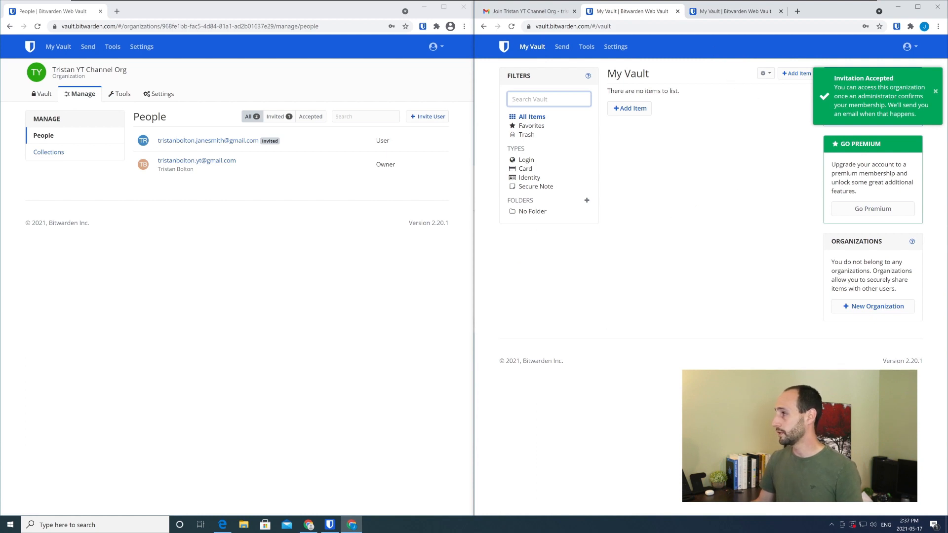
Close the duplicate vault tab and reload the second account's web vault
left_click(781, 11)
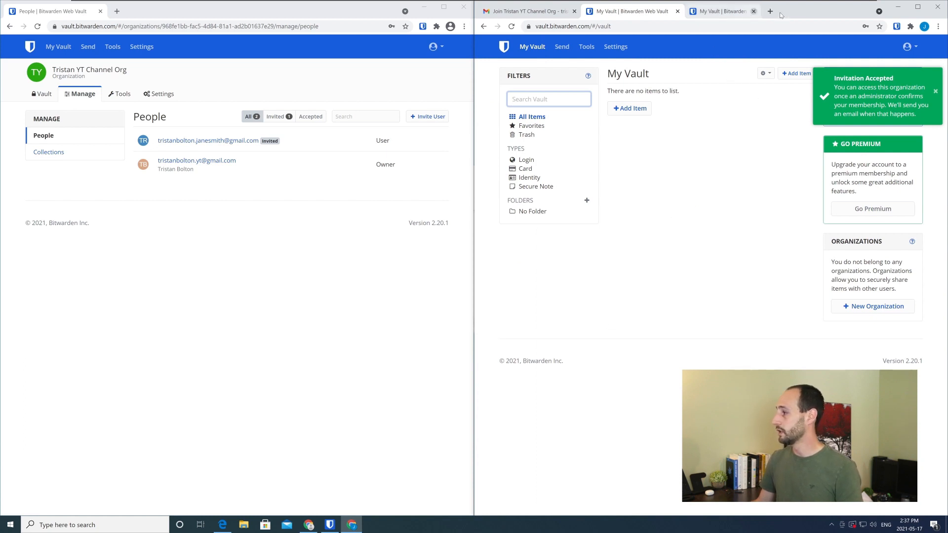
left_click(534, 51)
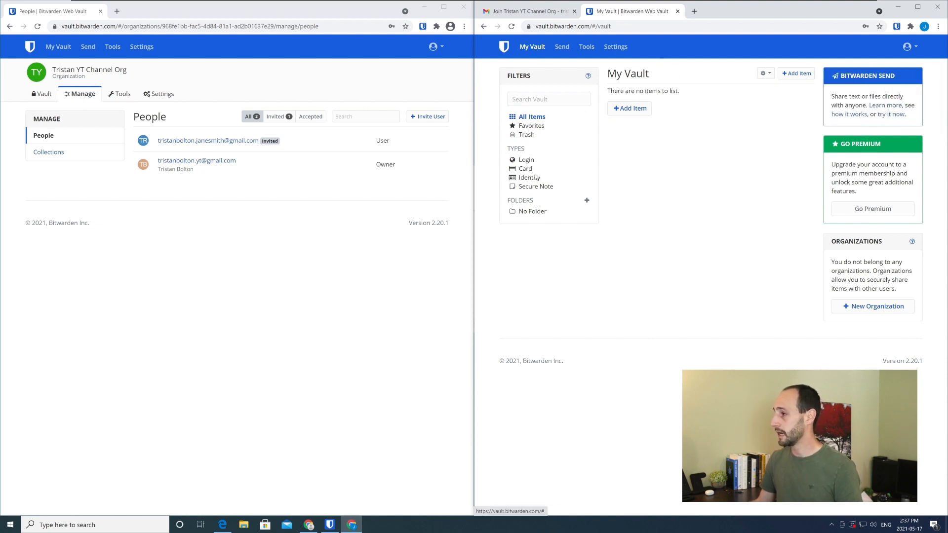
left_click(512, 26)
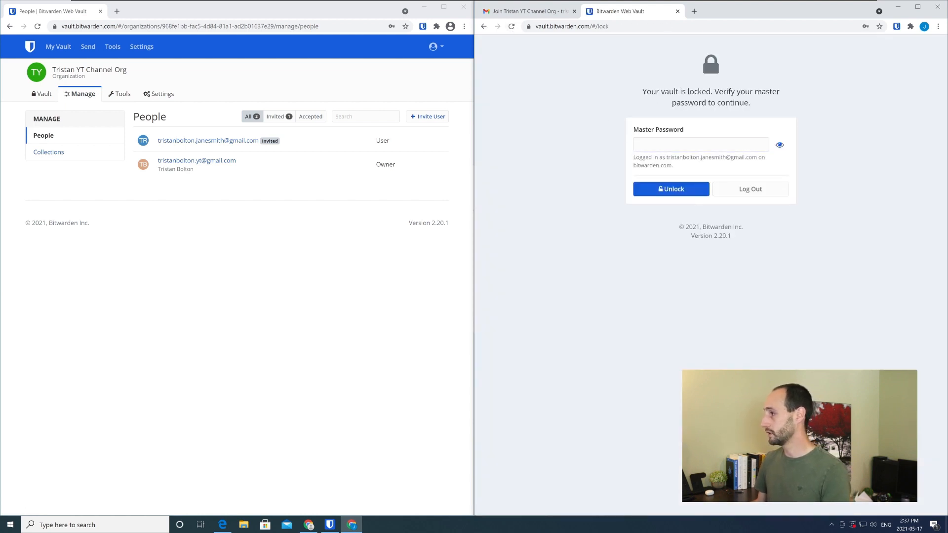
left_click_drag(592, 27, 630, 31)
key("BackSpace")
key("Return")
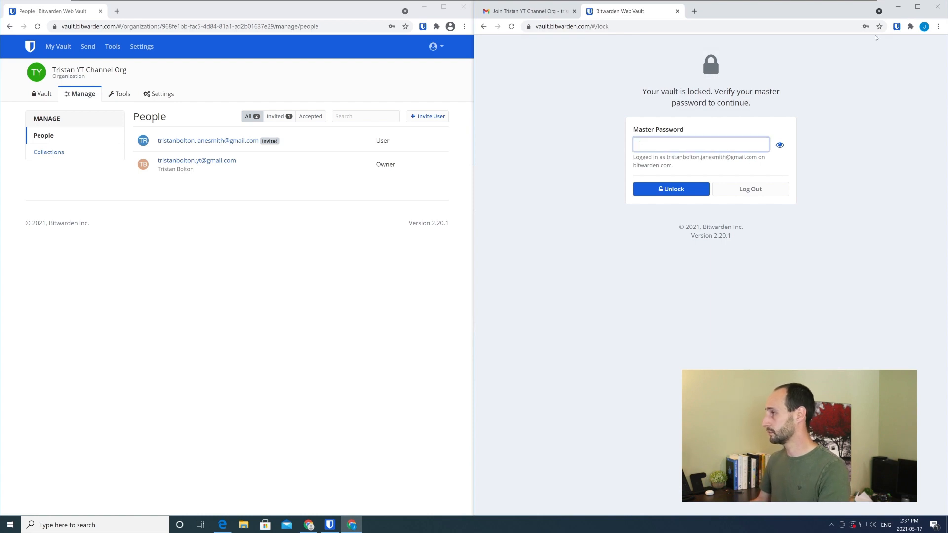
Log out of the second account's locked vault and log back in
left_click(602, 26)
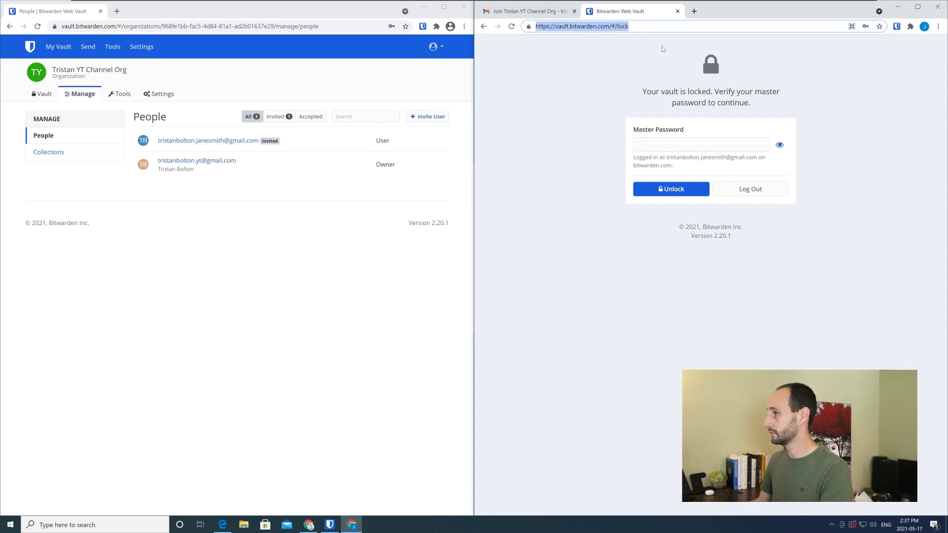
left_click(747, 192)
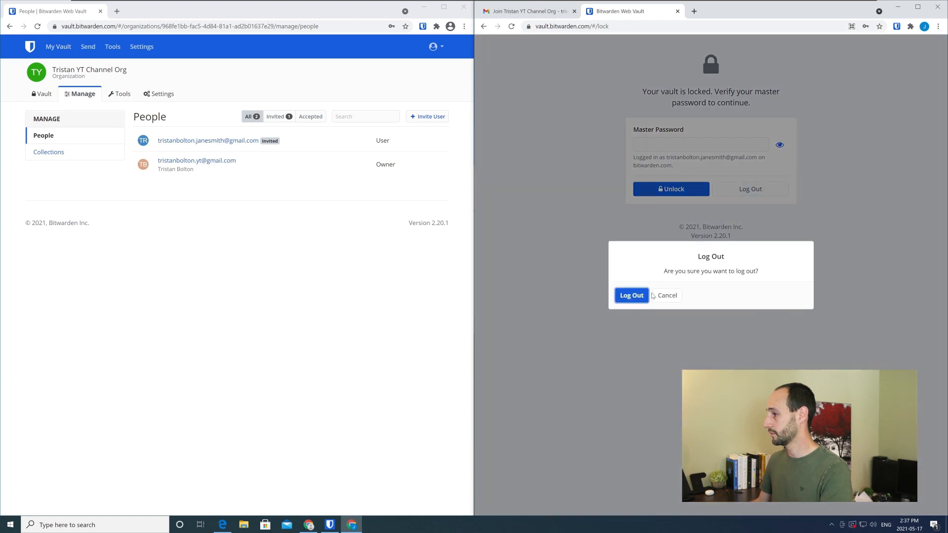
left_click(643, 295)
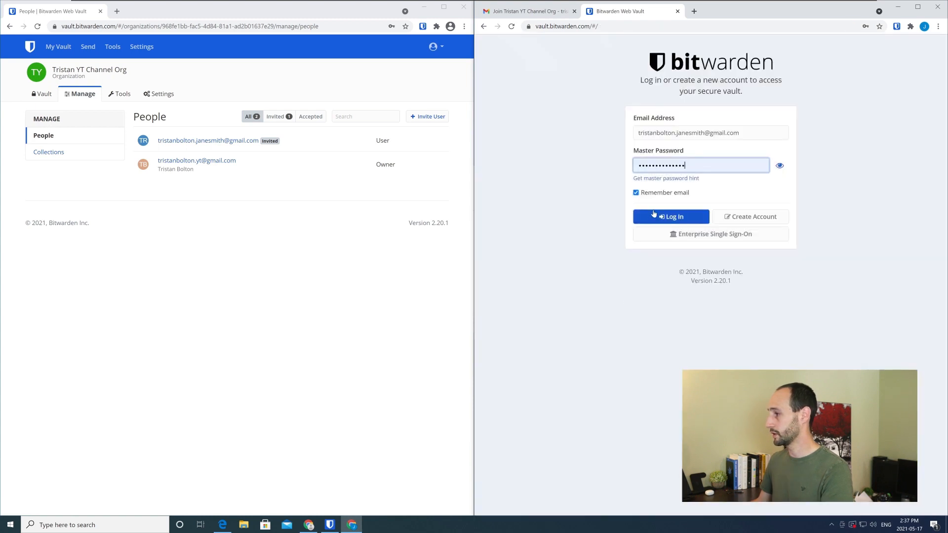
left_click(657, 222)
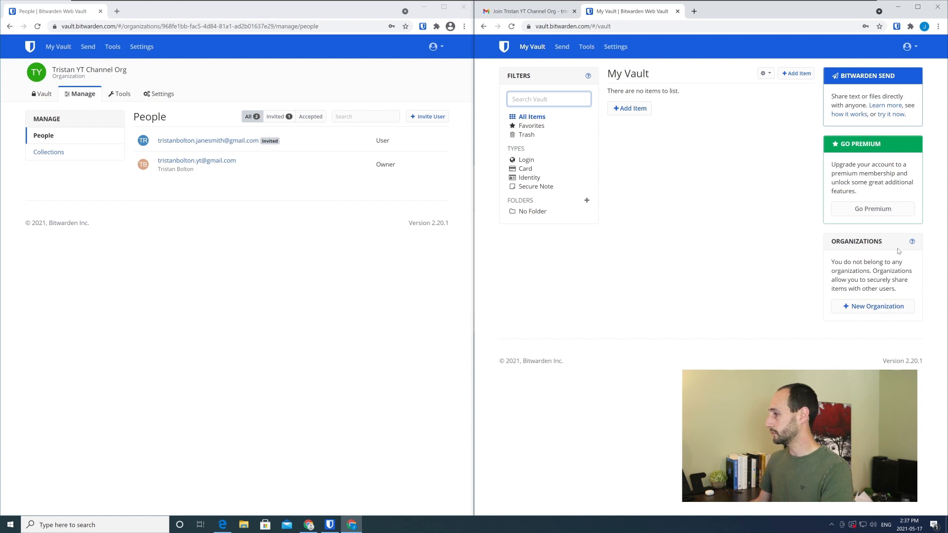
Check the second account's vault and Organizations settings for its organization membership
left_click_drag(843, 262, 890, 280)
left_click(889, 280)
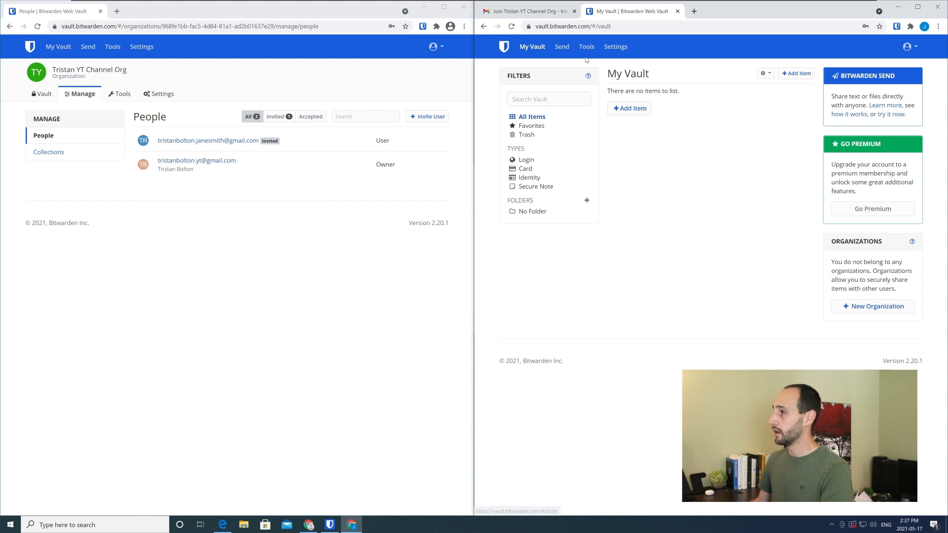
left_click(615, 47)
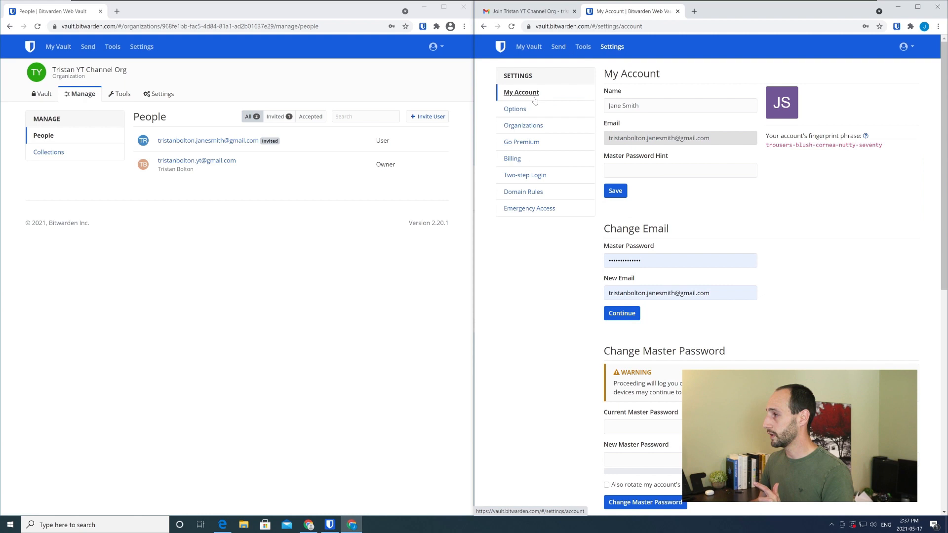
left_click(523, 125)
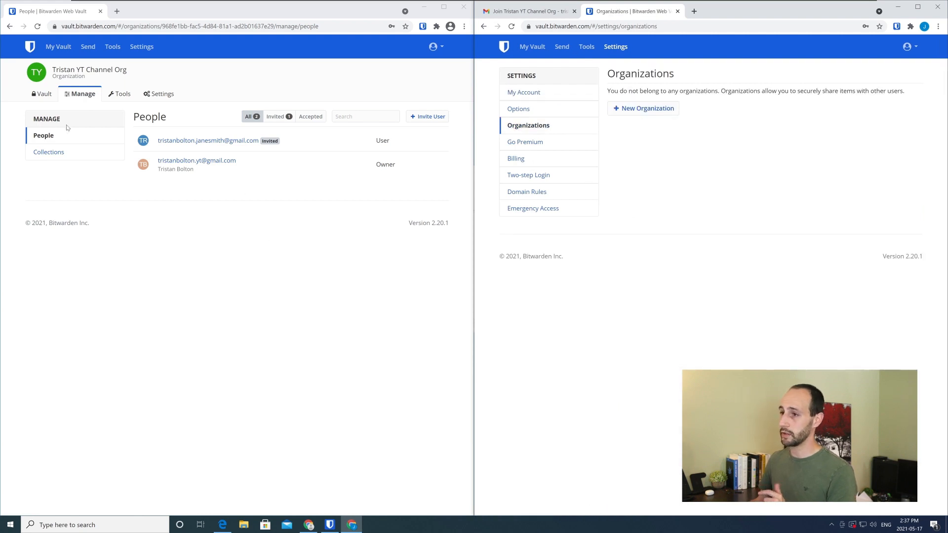
Refresh the organization's People list in the owner account and check the invited user's status and available actions
left_click(77, 97)
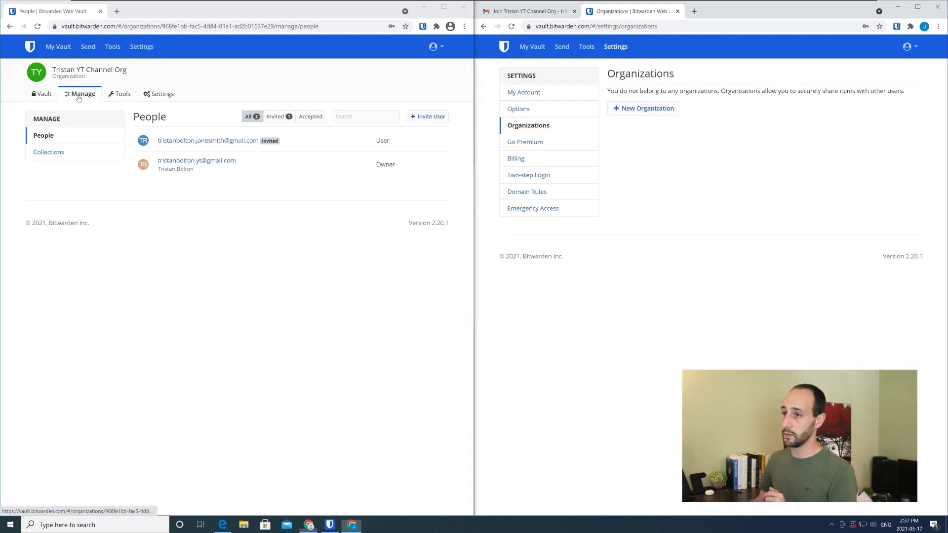
left_click(49, 153)
left_click(51, 137)
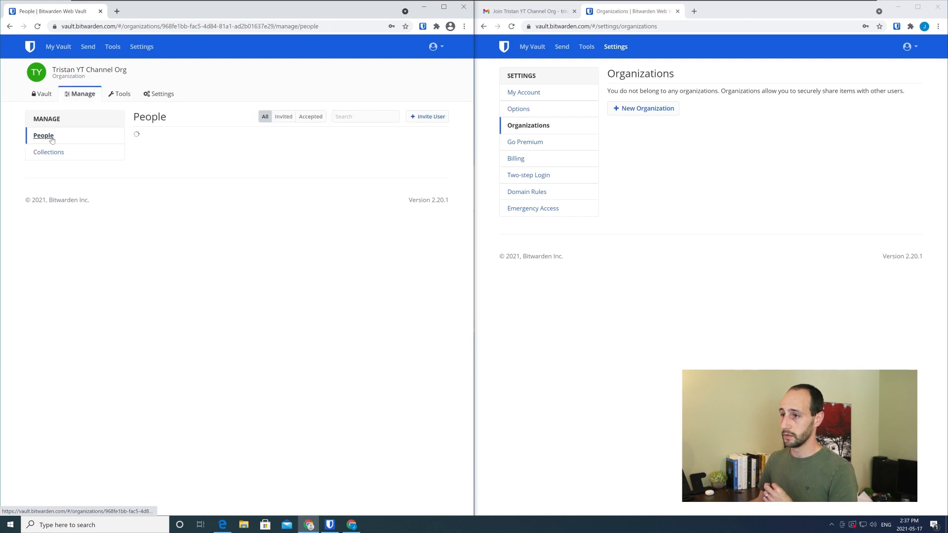
left_click_drag(300, 183, 262, 183)
left_click_drag(159, 138, 268, 158)
left_click(321, 171)
left_click(429, 187)
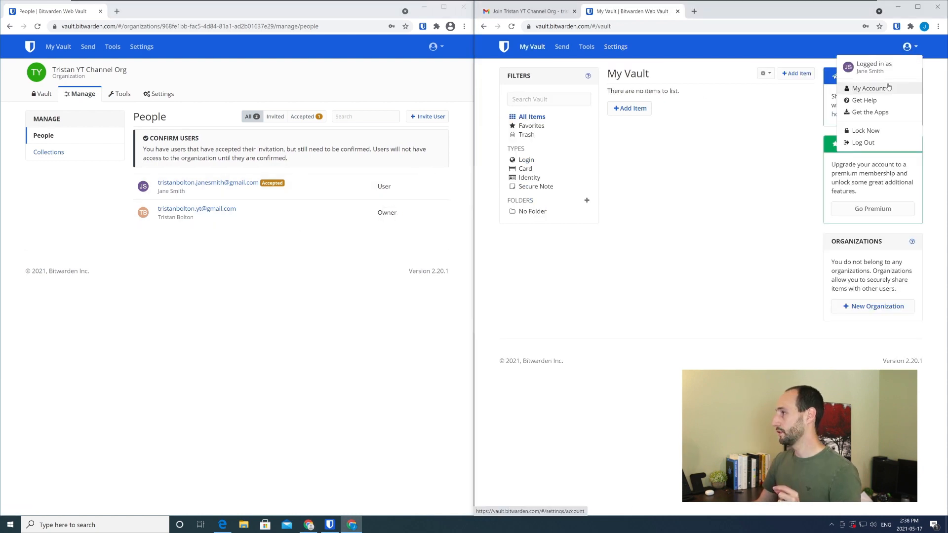
Read the fingerprint phrase in the second account's settings and review that user's type and collection access as owner
mouse_move(780, 136)
left_mouse_down()
mouse_move(886, 153)
mouse_move(764, 137)
left_mouse_up()
left_click(887, 153)
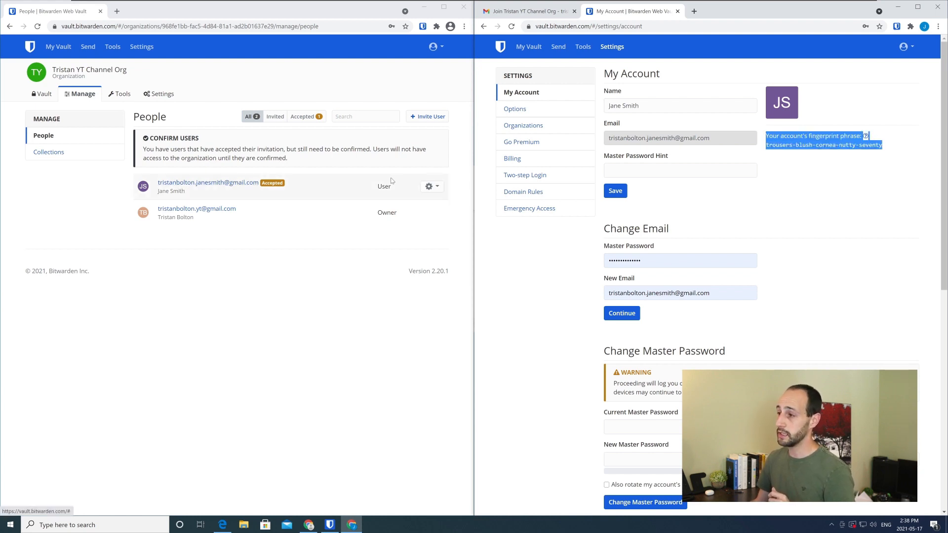
left_click(227, 183)
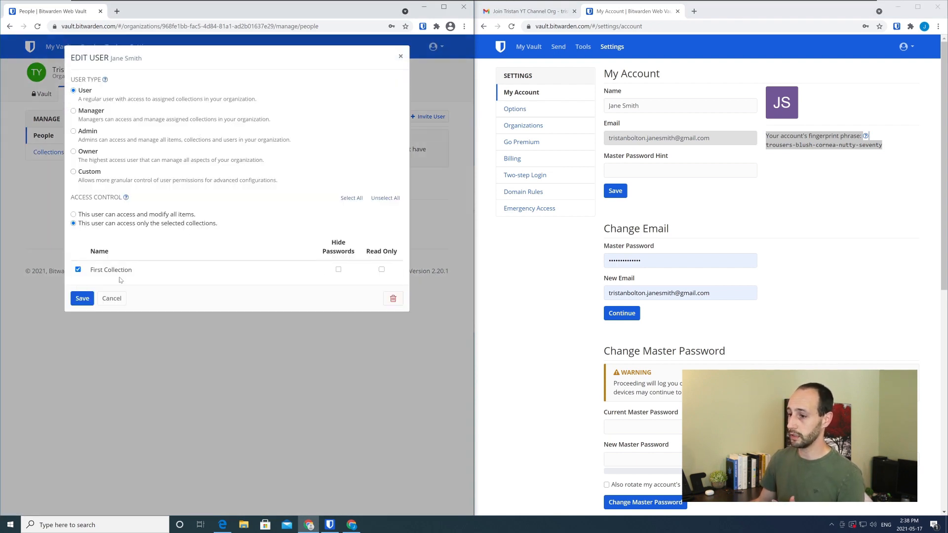
left_click(400, 56)
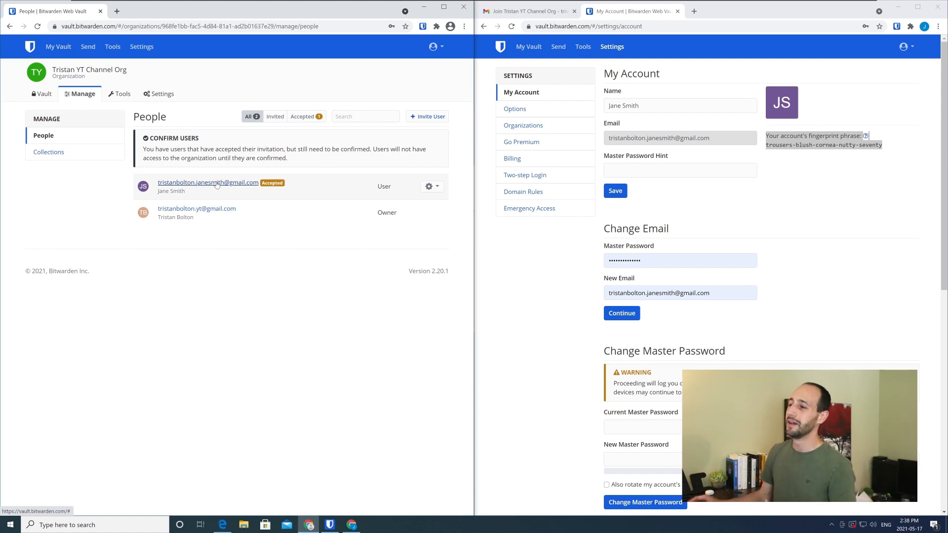
Compare the fingerprint phrase in both accounts and confirm the accepted user's membership in the organization
left_click(425, 187)
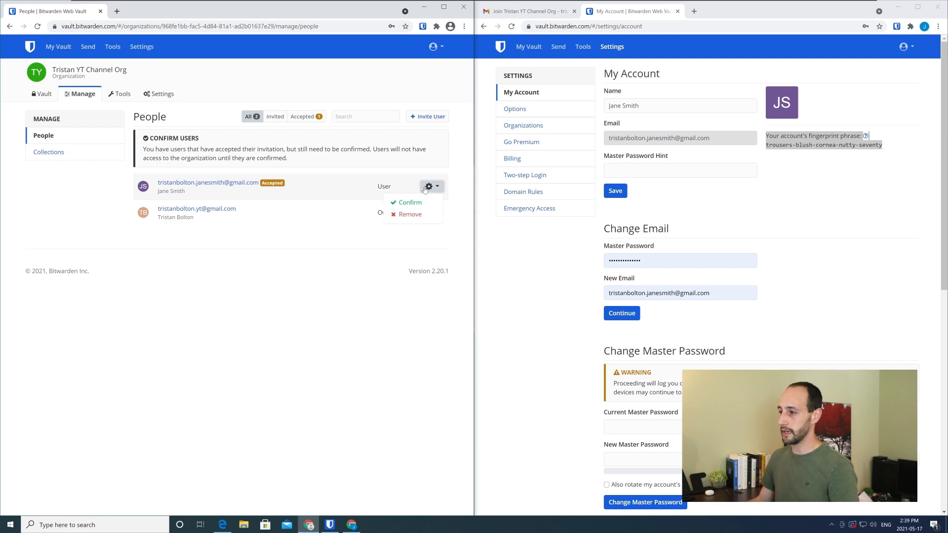
left_click(412, 202)
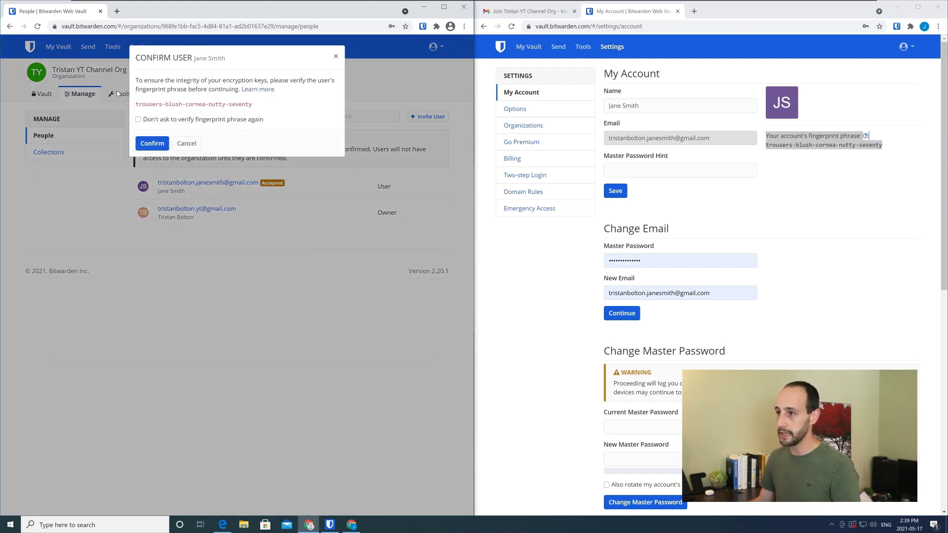
left_click_drag(135, 104, 255, 107)
left_click(820, 174)
left_click_drag(776, 144, 865, 145)
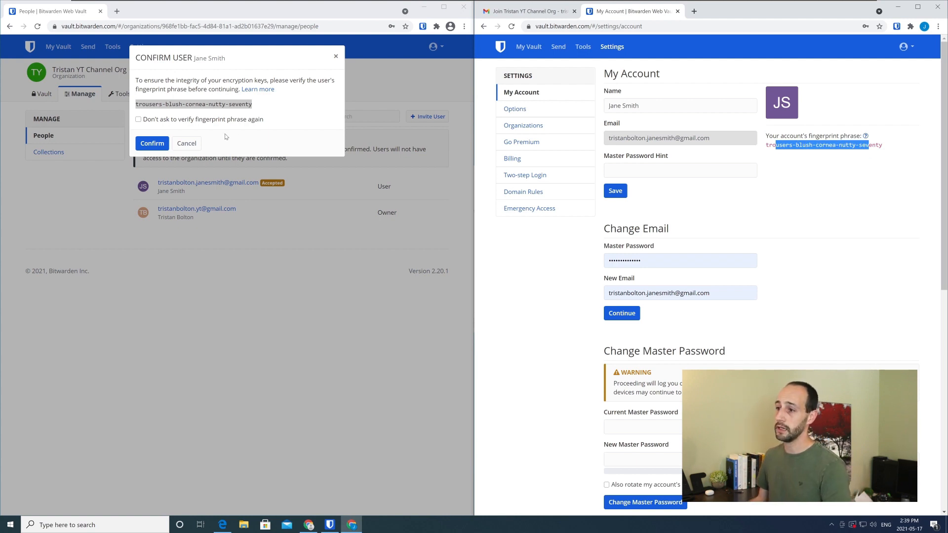
left_click(159, 143)
key("Return")
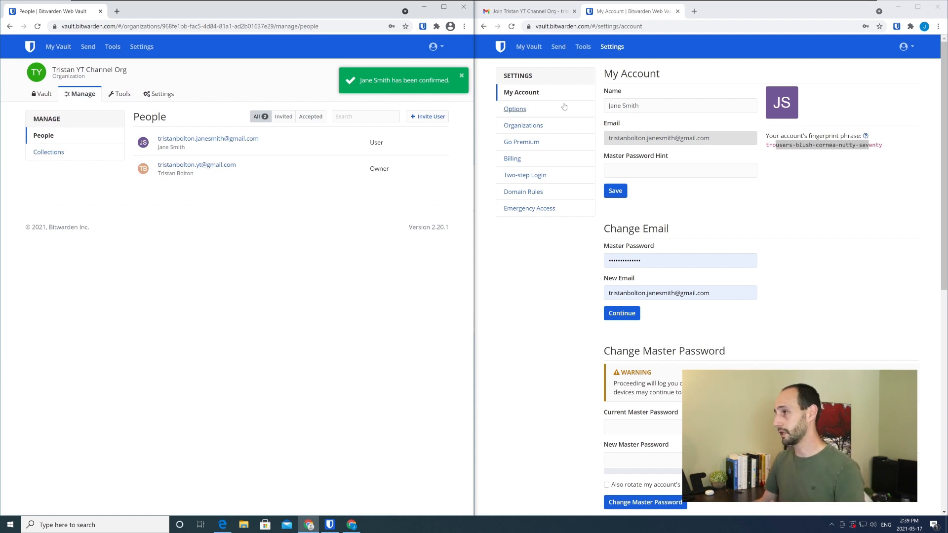
Return to the second account's vault and open the organization it has joined
left_click(542, 101)
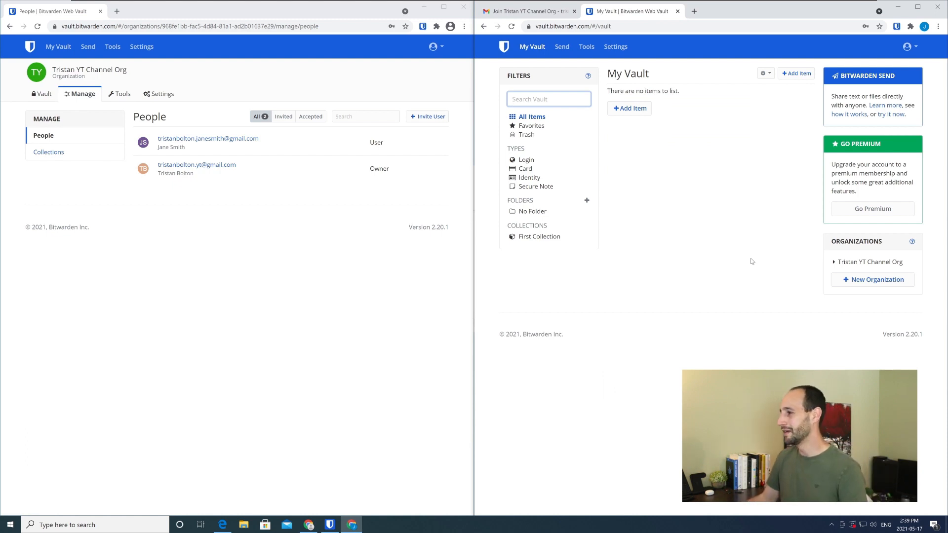
left_click(848, 262)
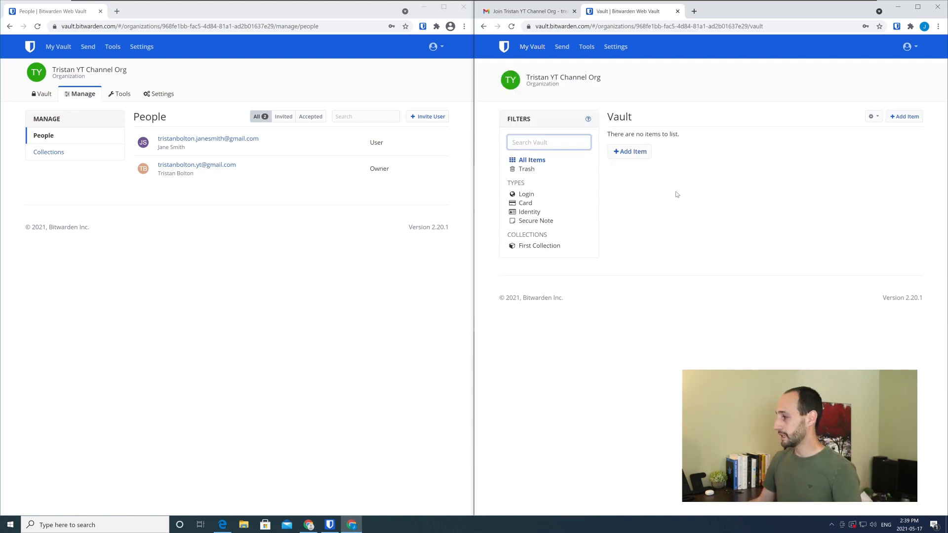
left_click_drag(596, 77, 549, 77)
left_click(736, 144)
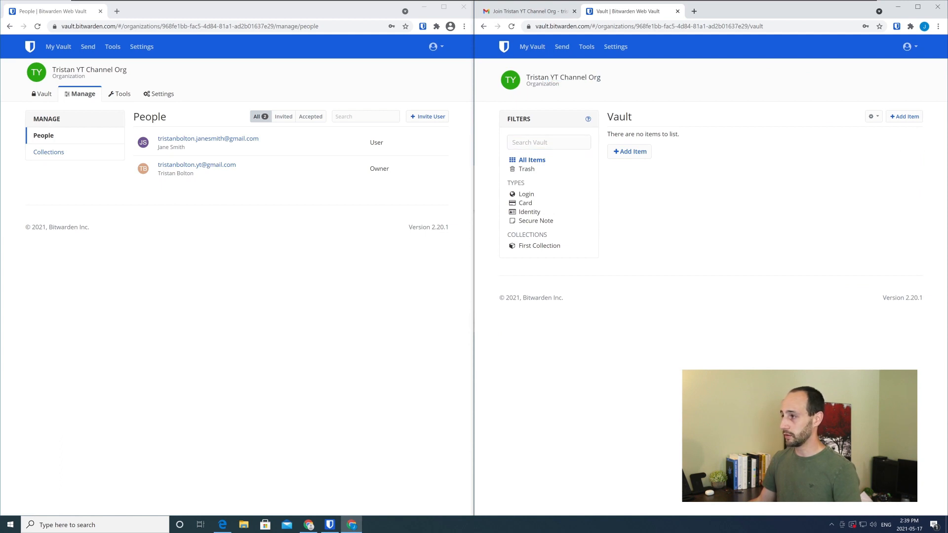
Start a new item in the owner's organization vault and set its type to Secure Note
left_click(50, 94)
left_click(155, 152)
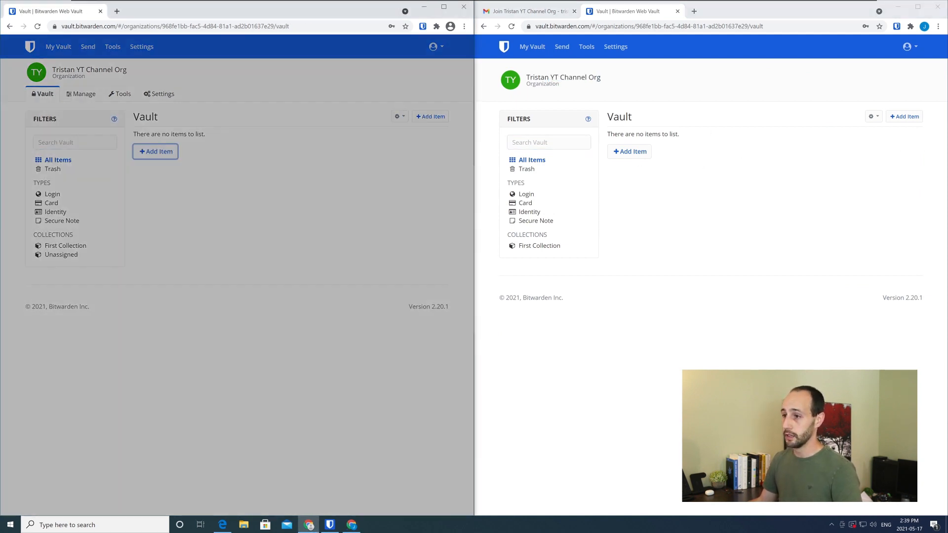
left_click(94, 97)
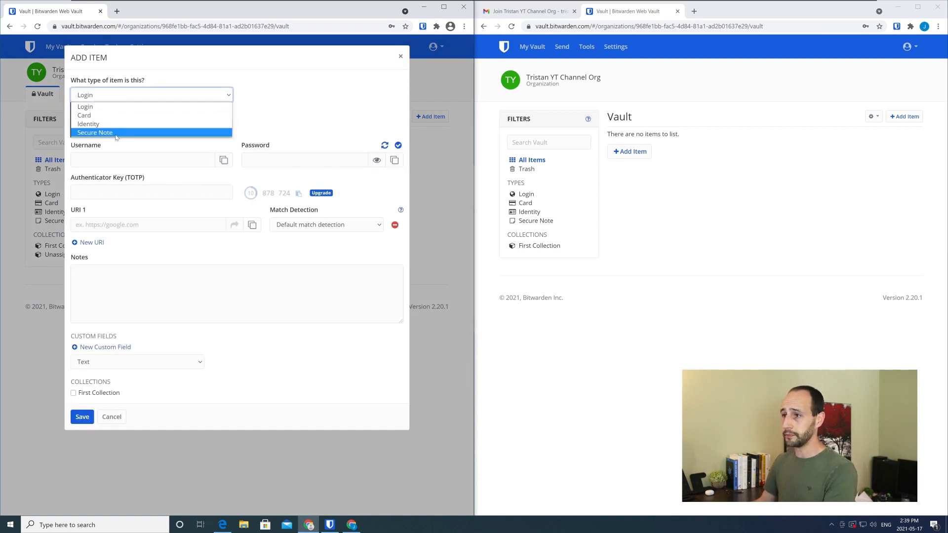
left_click(120, 125)
left_click(120, 98)
left_click(107, 132)
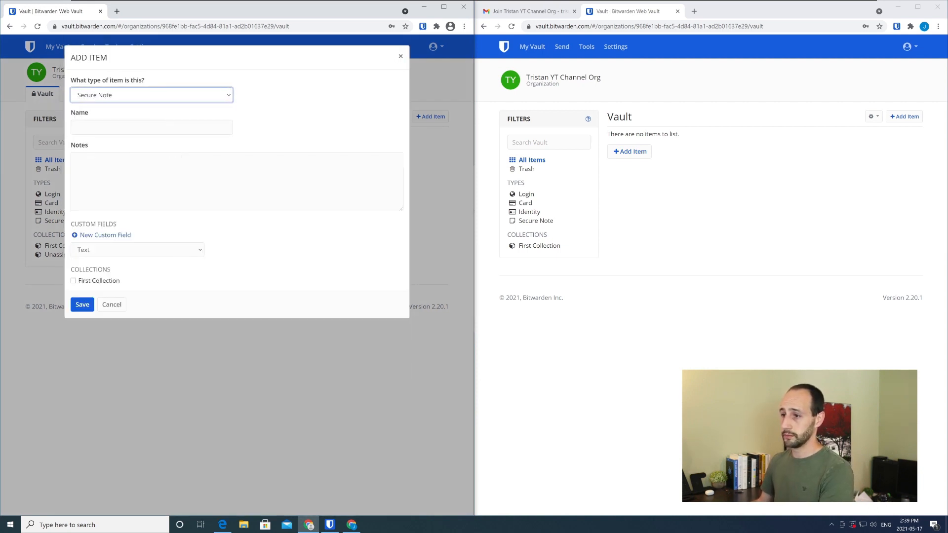
Name the item Secret Note and enter Super Secret as its notes
key("Tab")
type("Secret")
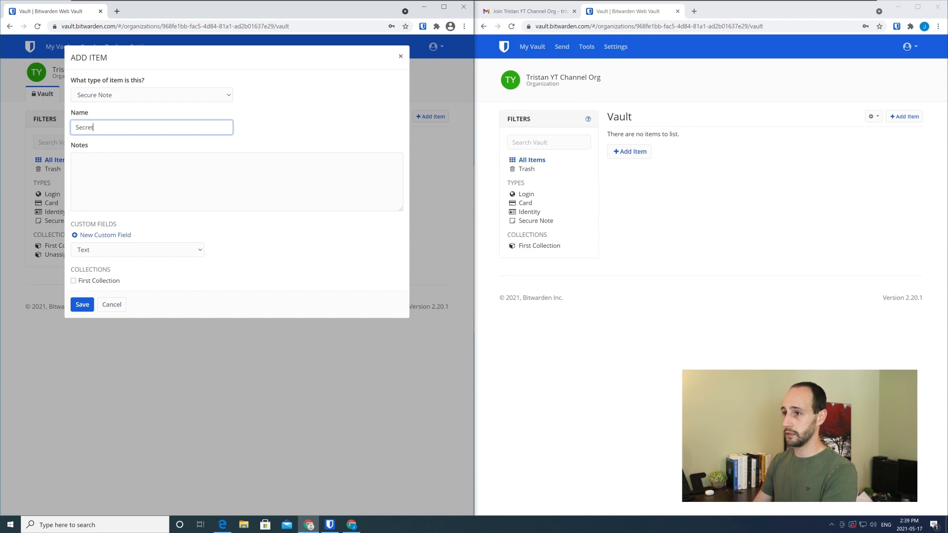
type(" Note")
key("Tab")
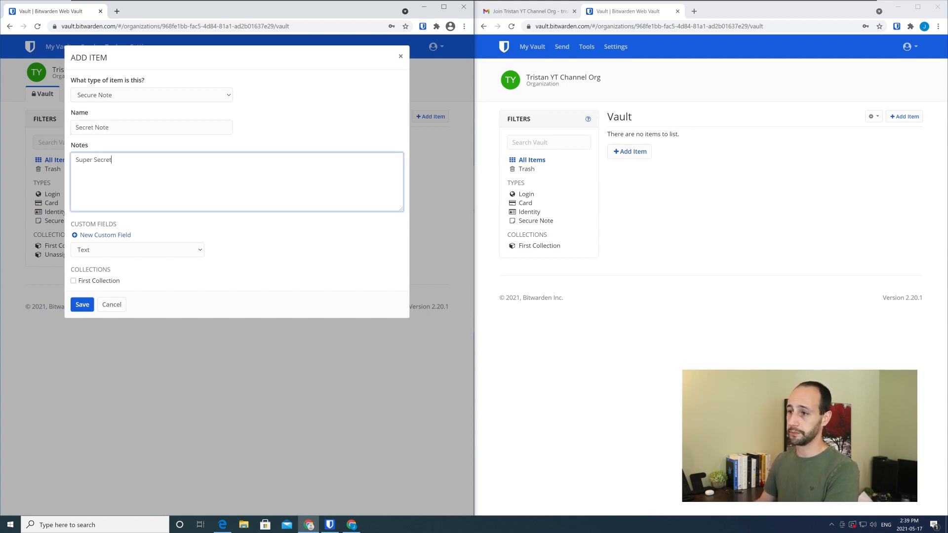
Assign the note to First Collection and save it
left_click(87, 309)
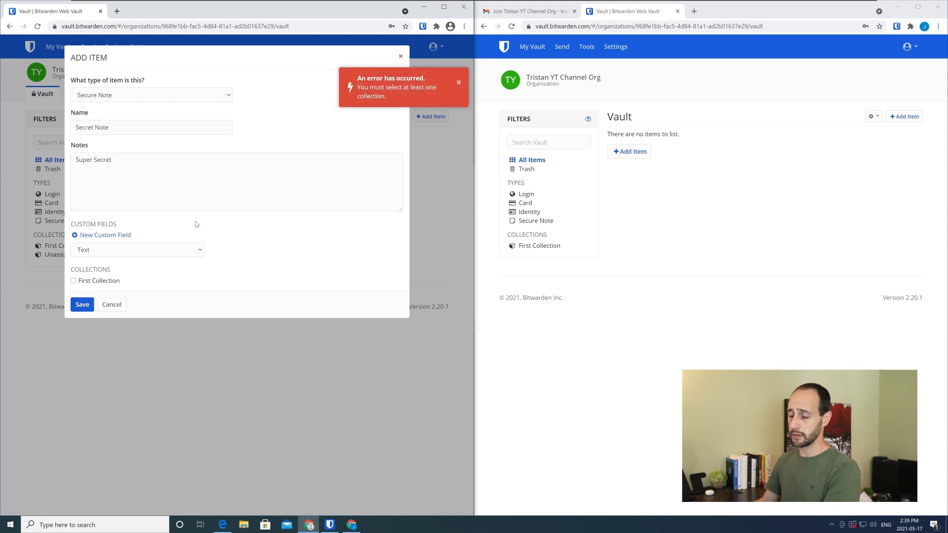
left_click(93, 282)
left_click(77, 303)
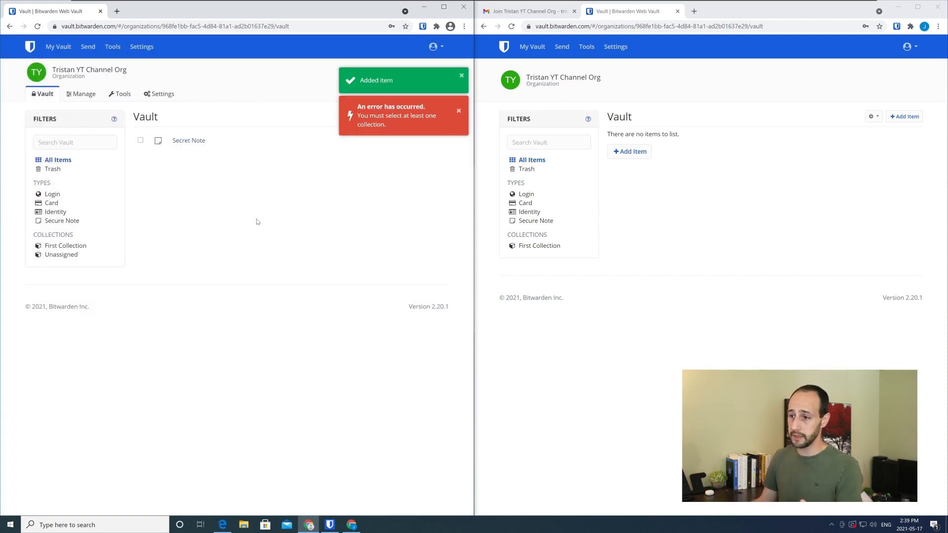
Show First Collection in the second account's vault and open the shared Secret Note
left_click(548, 247)
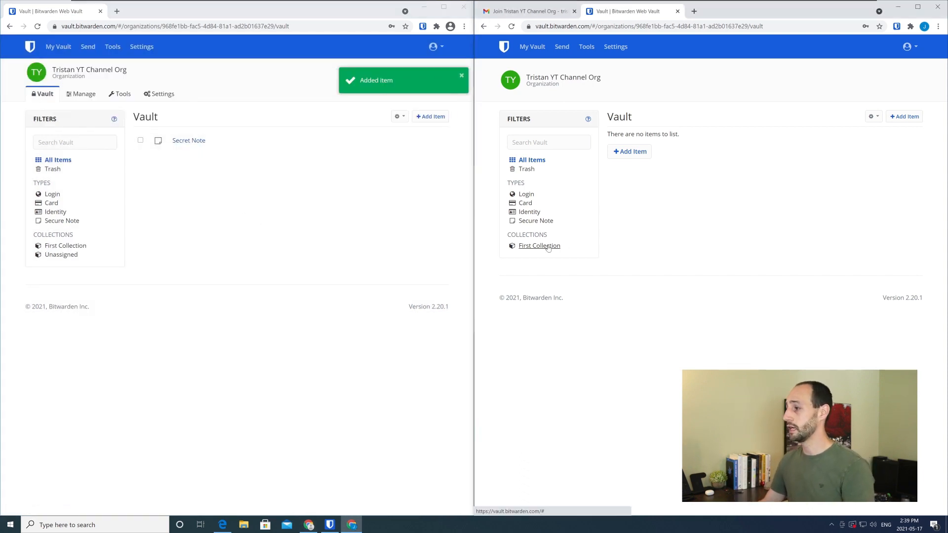
left_click(542, 47)
left_click(847, 265)
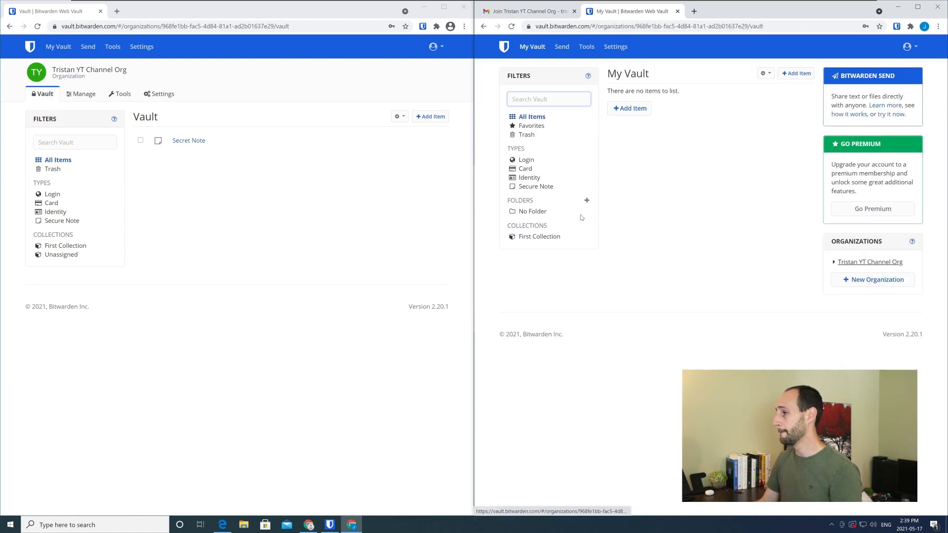
left_click(547, 246)
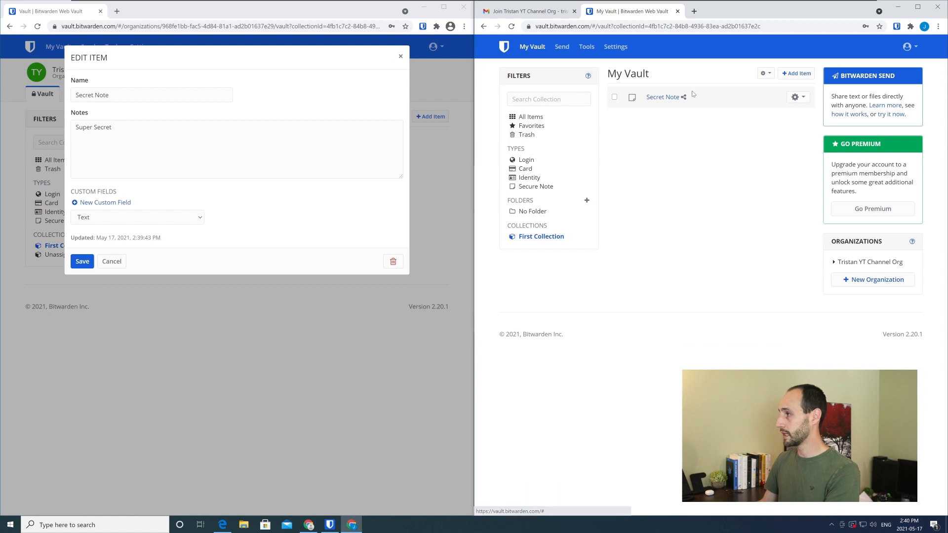
left_click(661, 96)
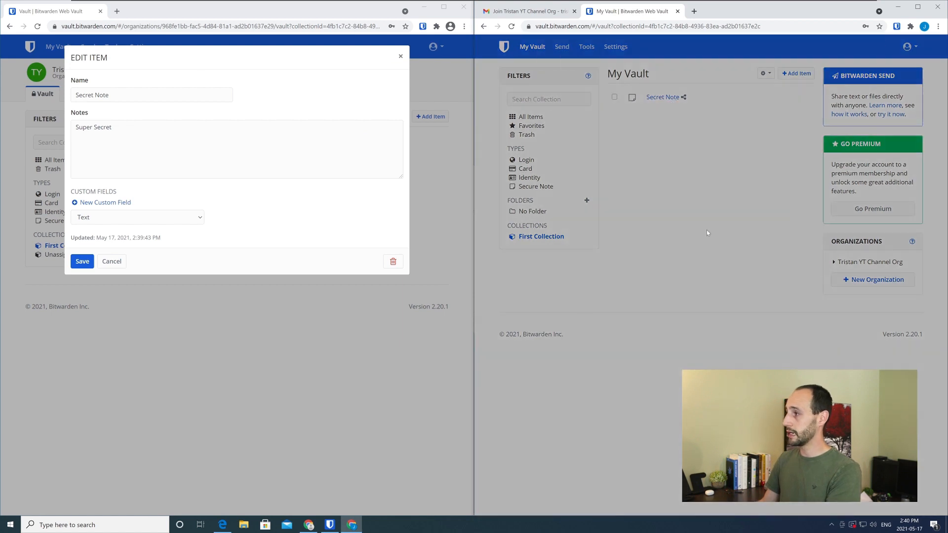
View the shared Secret Note in both accounts, close it in each, and return to the second account's main vault
left_click(610, 153)
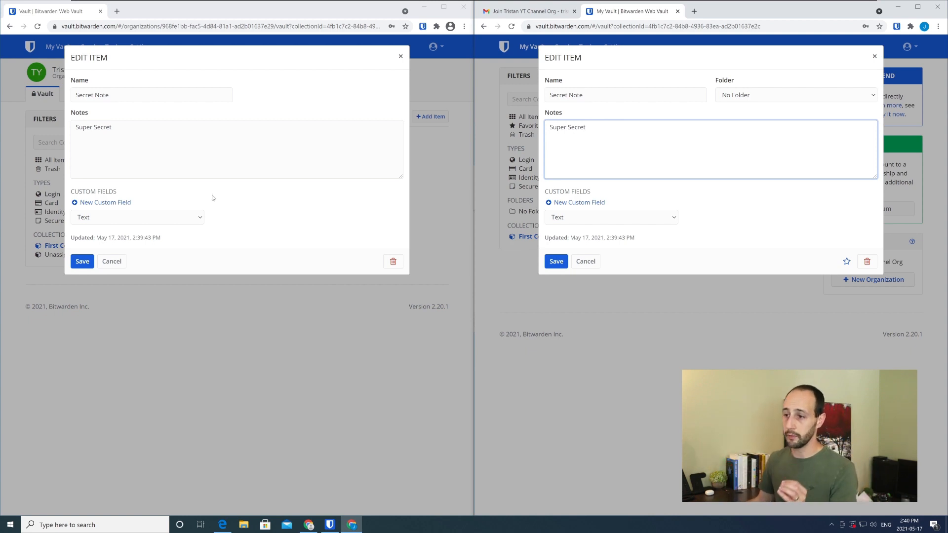
left_click(400, 57)
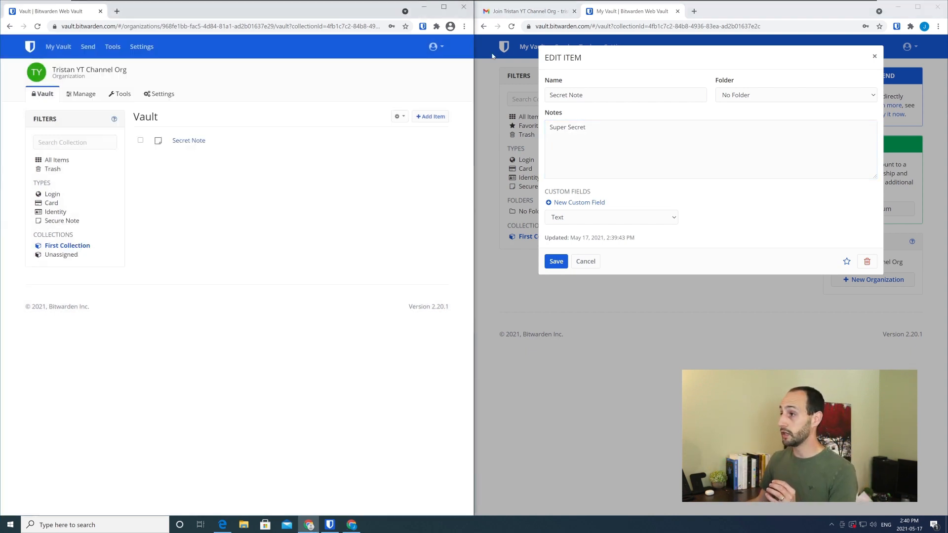
left_click(874, 56)
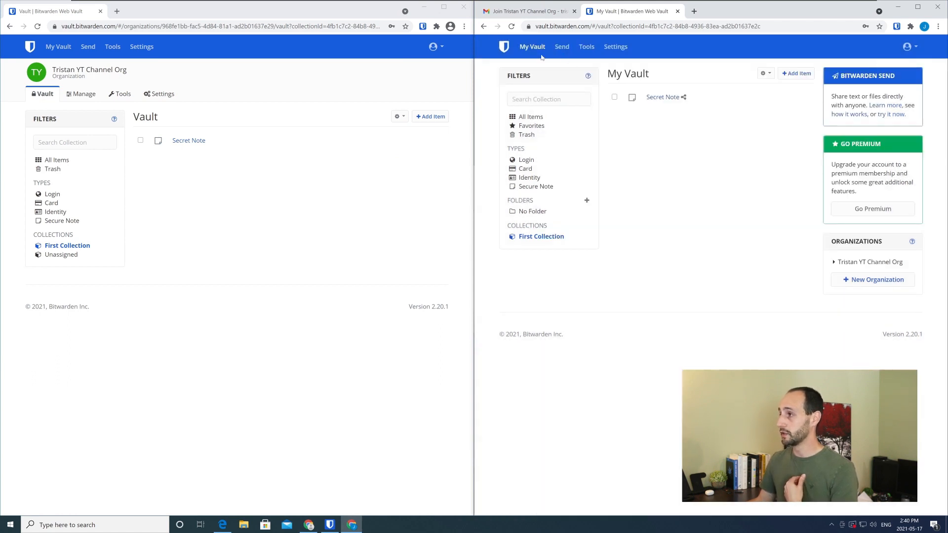
left_click(532, 51)
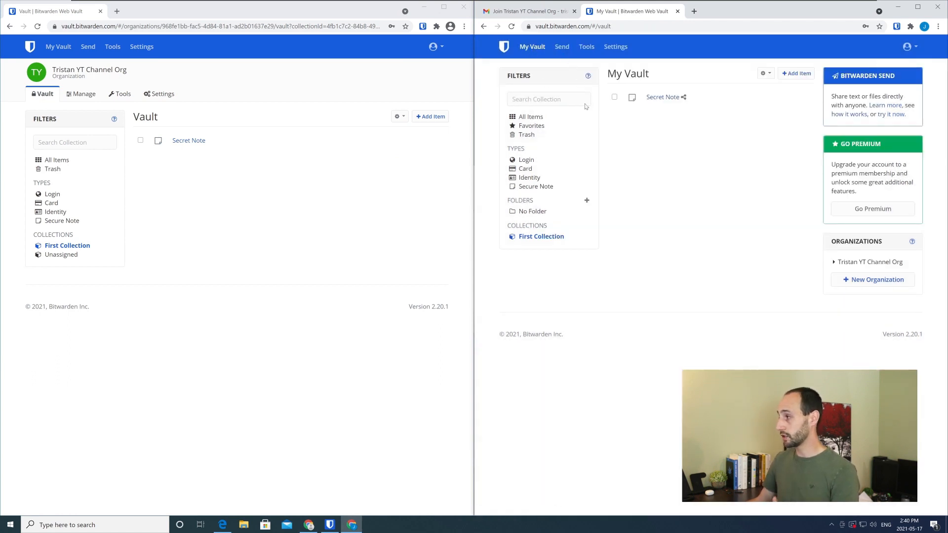
Share the twitter login from the owner's personal vault with Tristan YT Channel Org, assigning it to First Collection
left_click(58, 46)
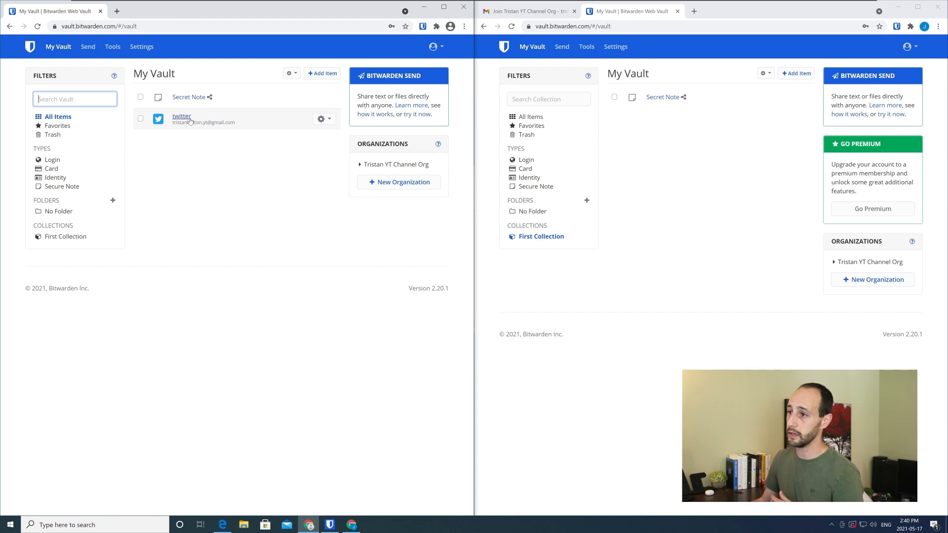
left_click(324, 119)
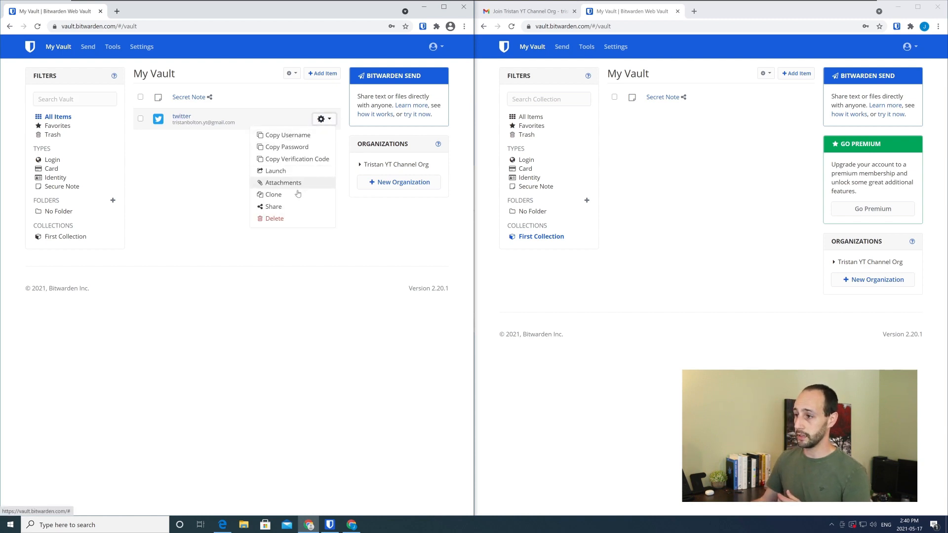
left_click(294, 208)
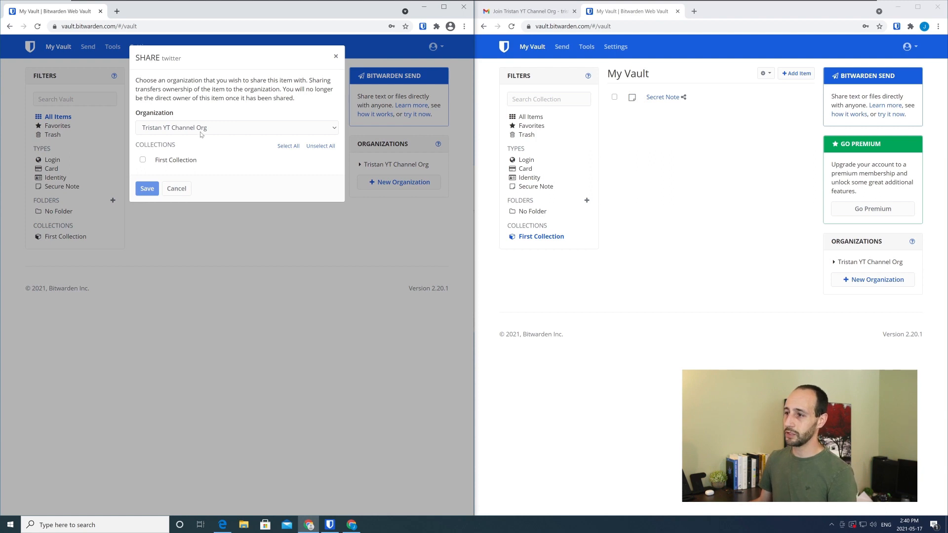
left_click(143, 160)
left_click(147, 188)
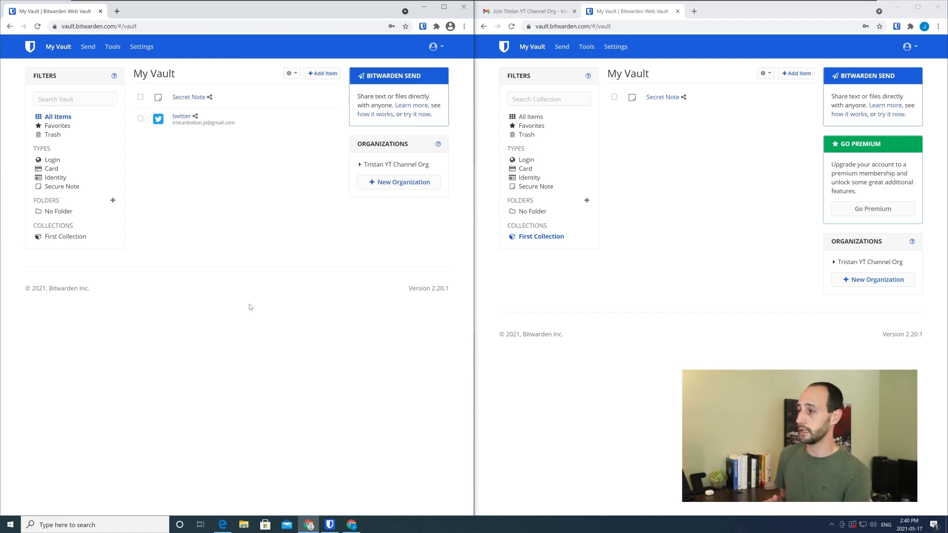
Reload the second account's vault showing all items and unlock it with the master password
left_click(541, 236)
left_click(521, 118)
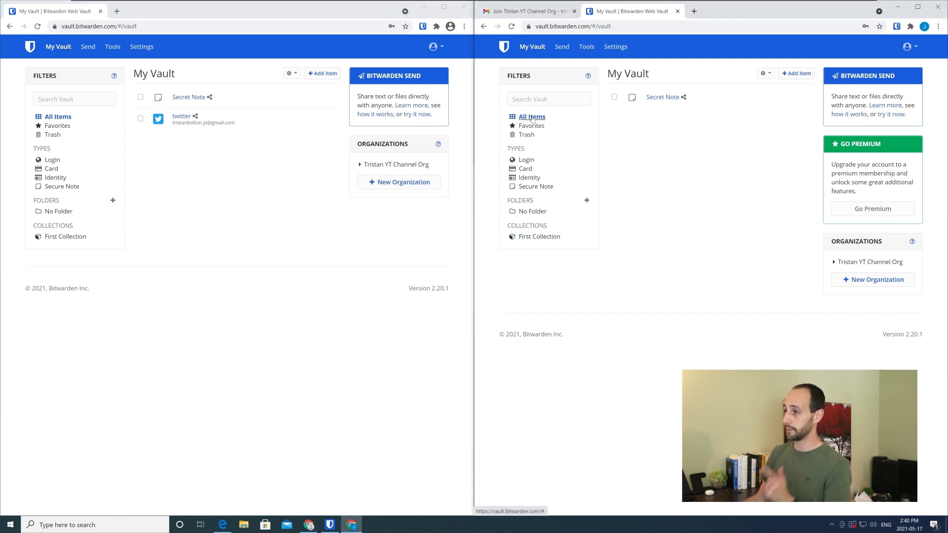
left_click(510, 27)
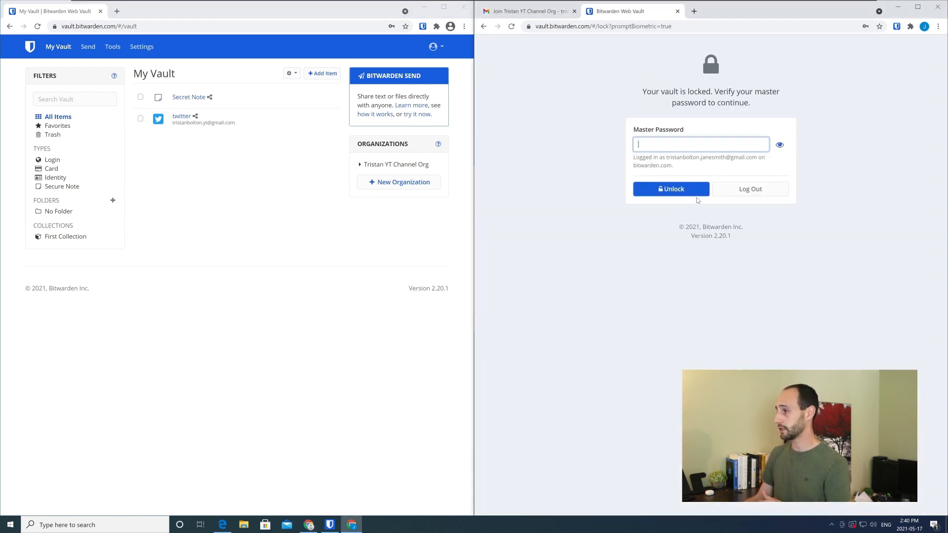
left_click(676, 188)
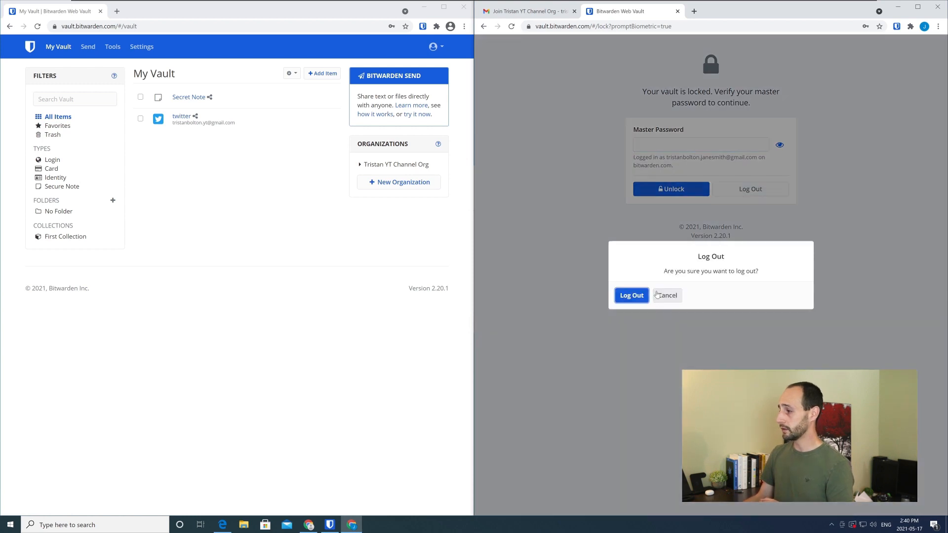
left_click(637, 294)
key("ctrl+v")
left_click(690, 218)
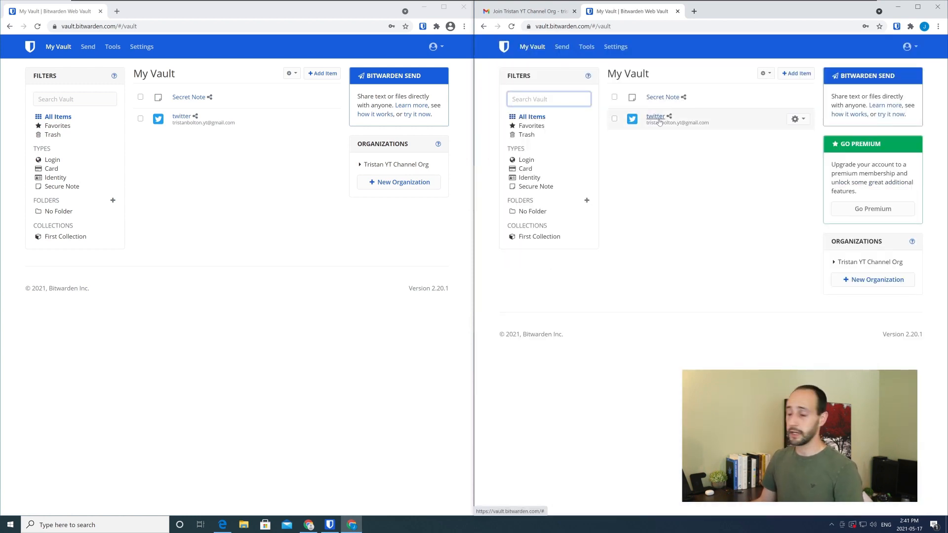
Open the shared twitter login in the second account and examine its Authenticator Key (TOTP) field
left_click(656, 116)
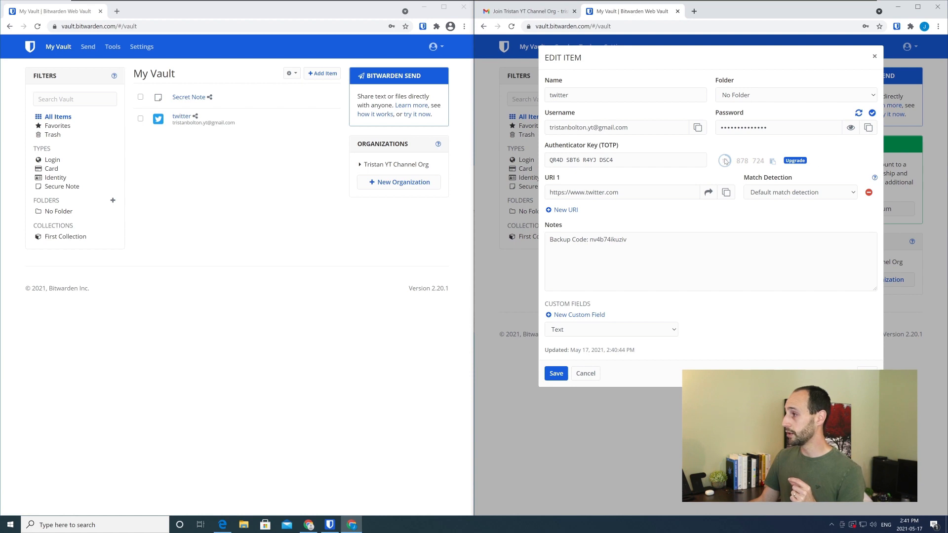
left_click_drag(613, 160, 546, 160)
left_click(629, 159)
left_click_drag(630, 147, 543, 145)
left_click(600, 145)
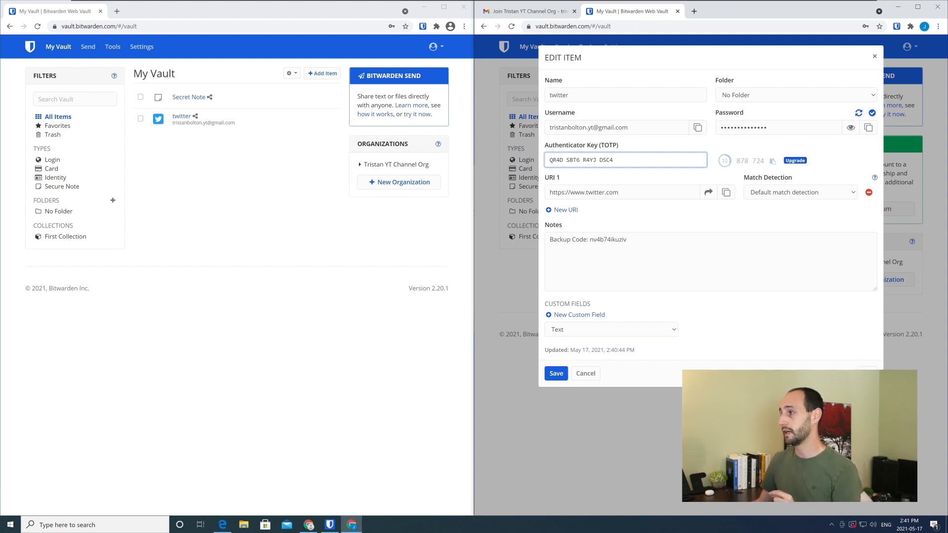
left_click_drag(625, 146, 685, 150)
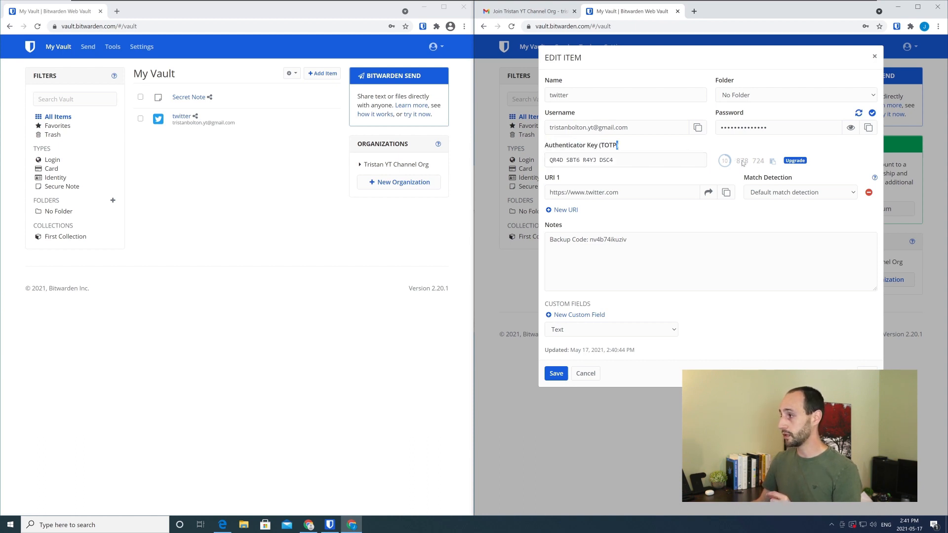
Compare the twitter login's verification code display between the owner's and second accounts, and close the item in both
left_click(186, 117)
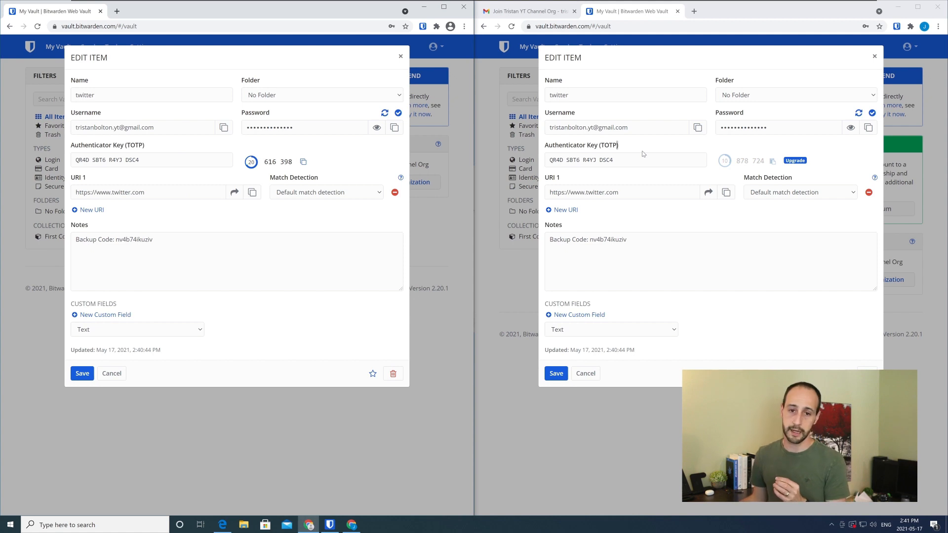
left_click(400, 56)
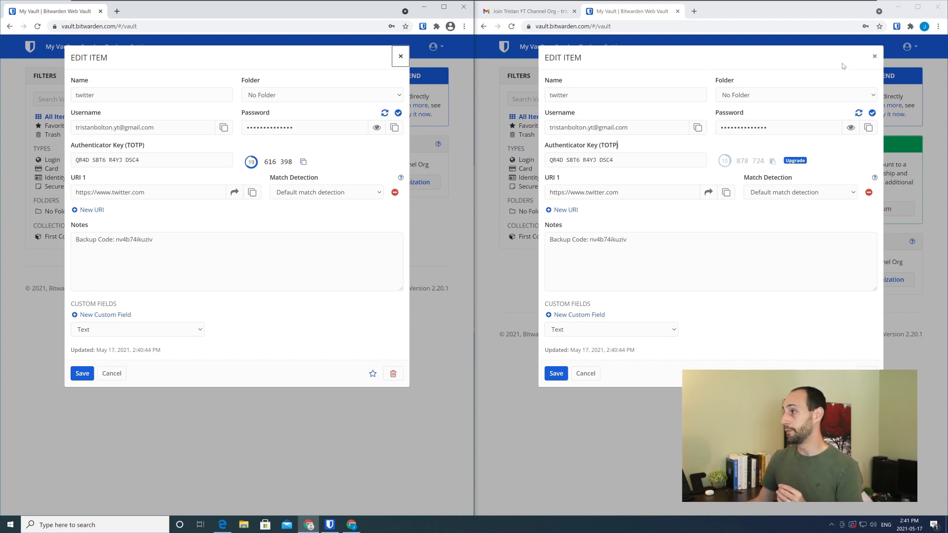
left_click(874, 57)
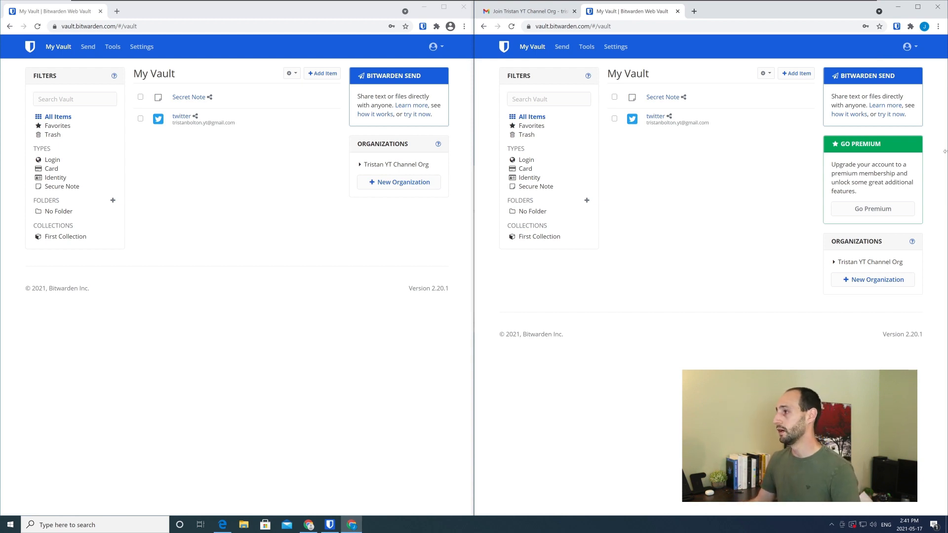
left_click(657, 116)
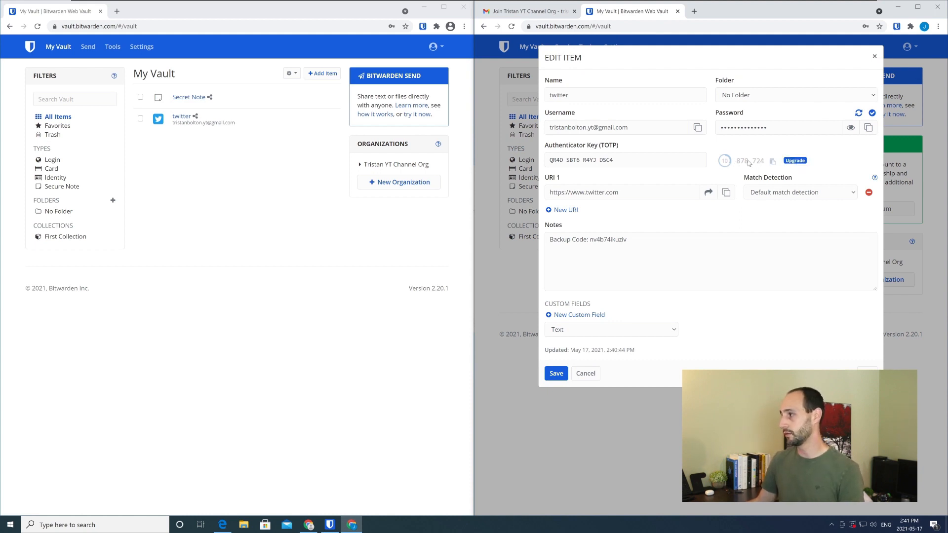
left_click(874, 57)
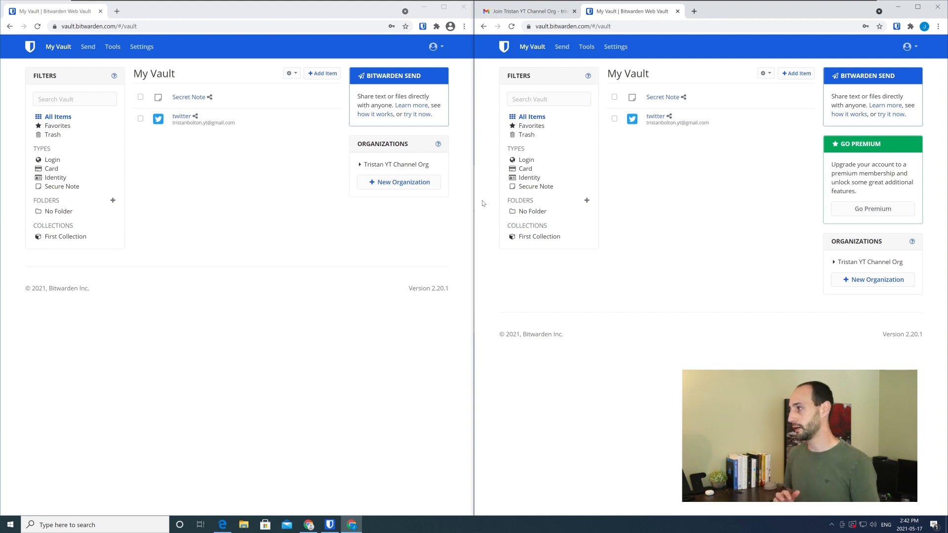
Sync the owner's vault in the Bitwarden browser extension
left_click(423, 27)
left_click(422, 27)
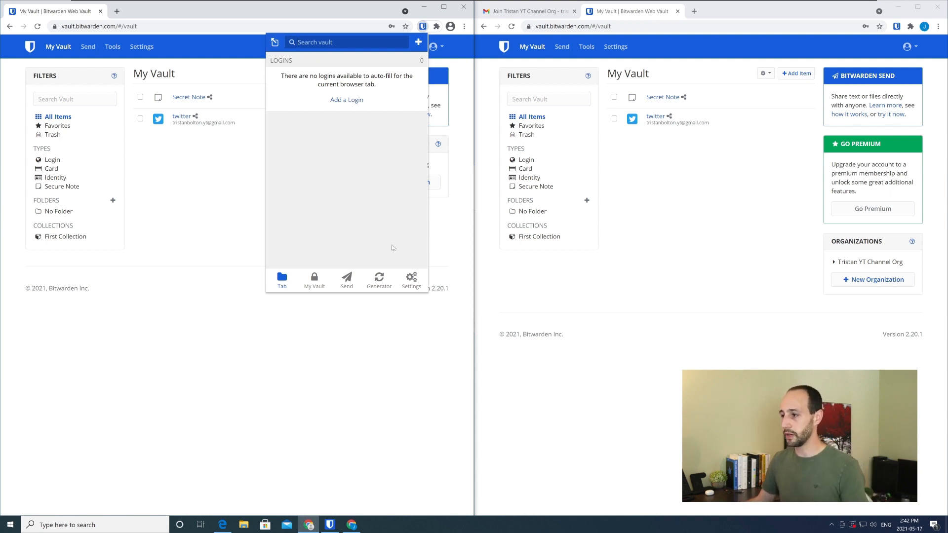
left_click(408, 280)
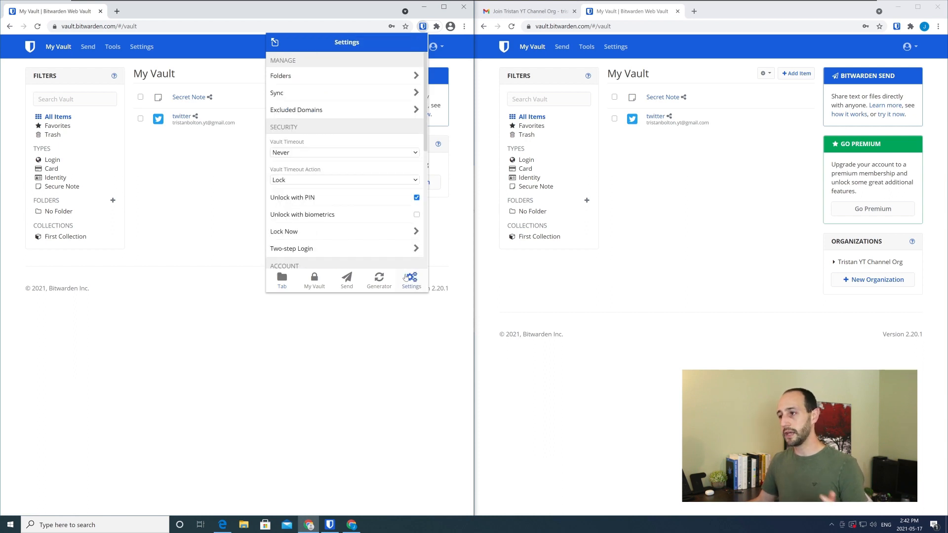
left_click(322, 93)
left_click(348, 164)
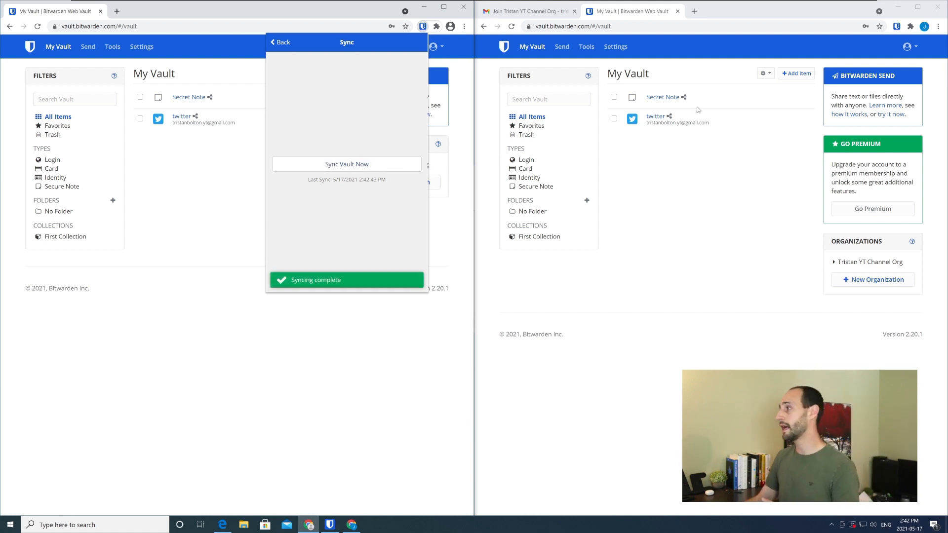
Sync the second account's vault in its Bitwarden browser extension
left_click(897, 26)
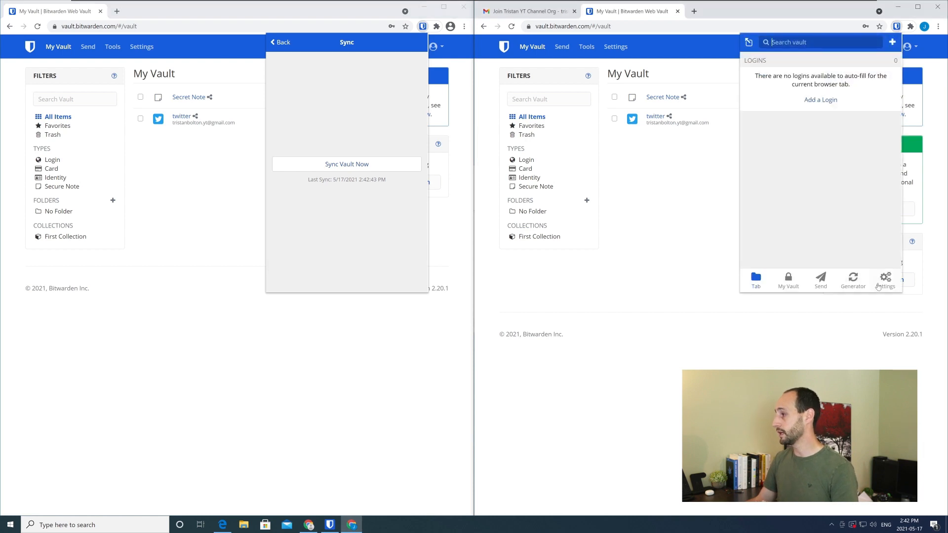
left_click(885, 279)
left_click(800, 95)
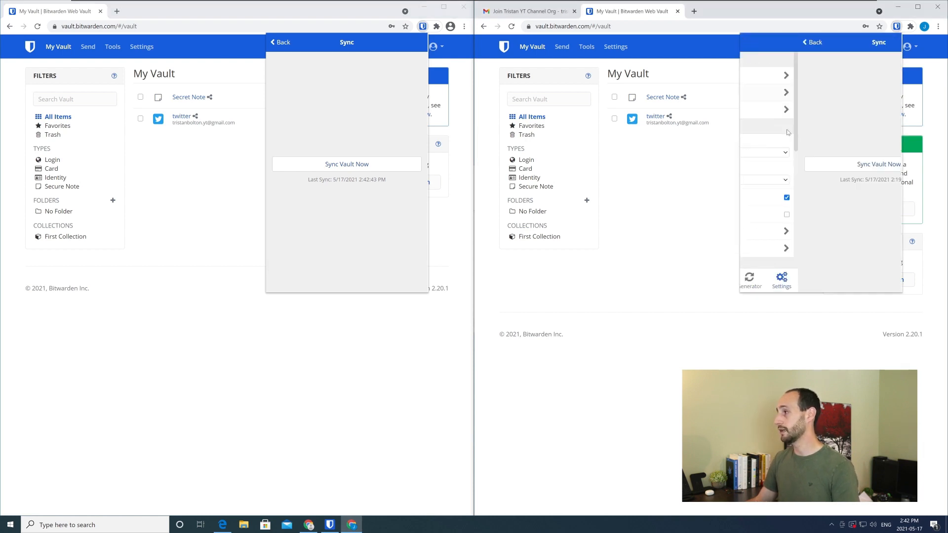
left_click(815, 167)
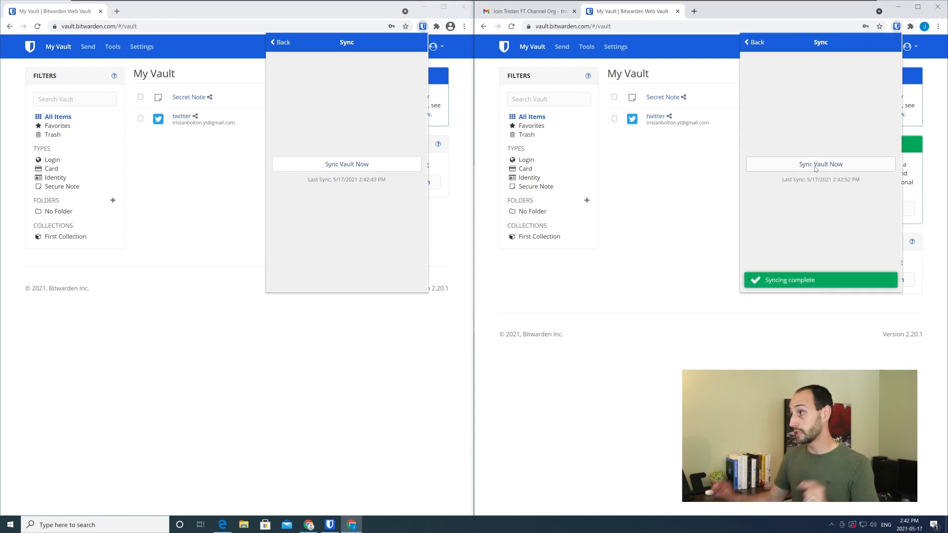
Pop the second account's extension out into its own window and show its My Vault overview
left_click(748, 41)
left_click(749, 43)
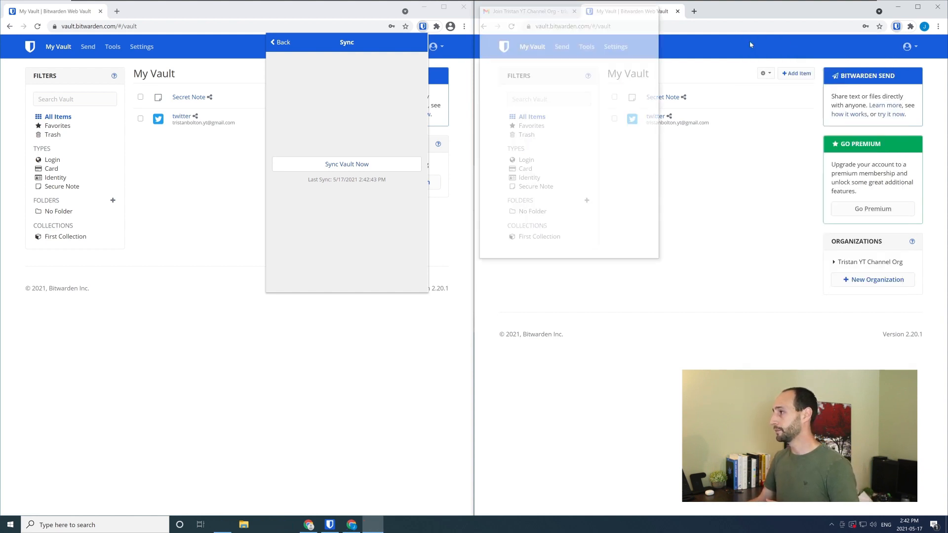
left_click_drag(540, 11, 587, 26)
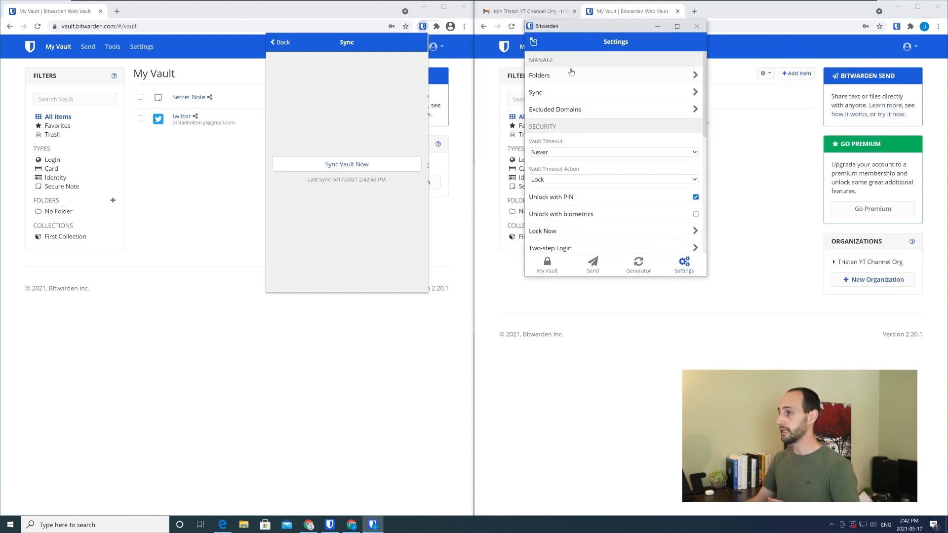
left_click(541, 269)
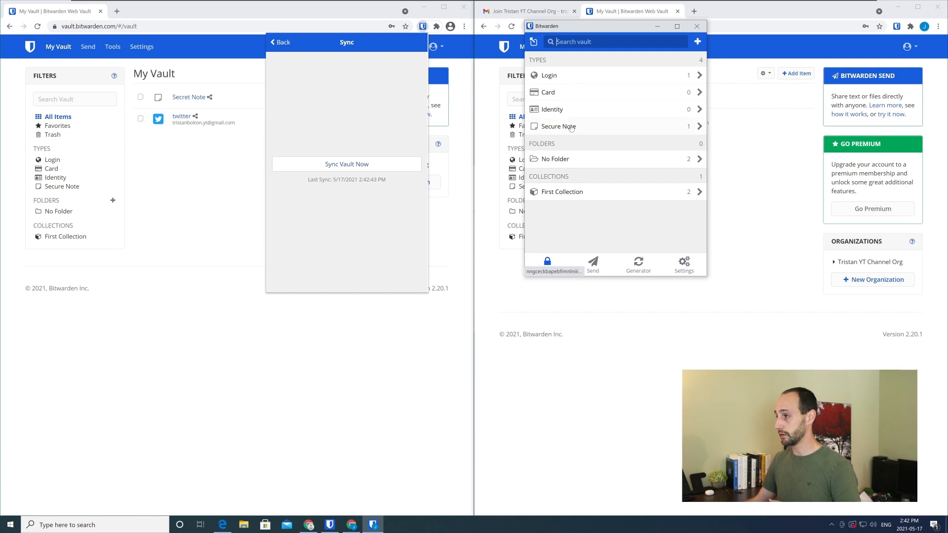
Check the Secure Note and Login categories for the shared items, and close the extension windows of both accounts
left_click(574, 129)
left_click(555, 77)
left_click(539, 42)
left_click(538, 41)
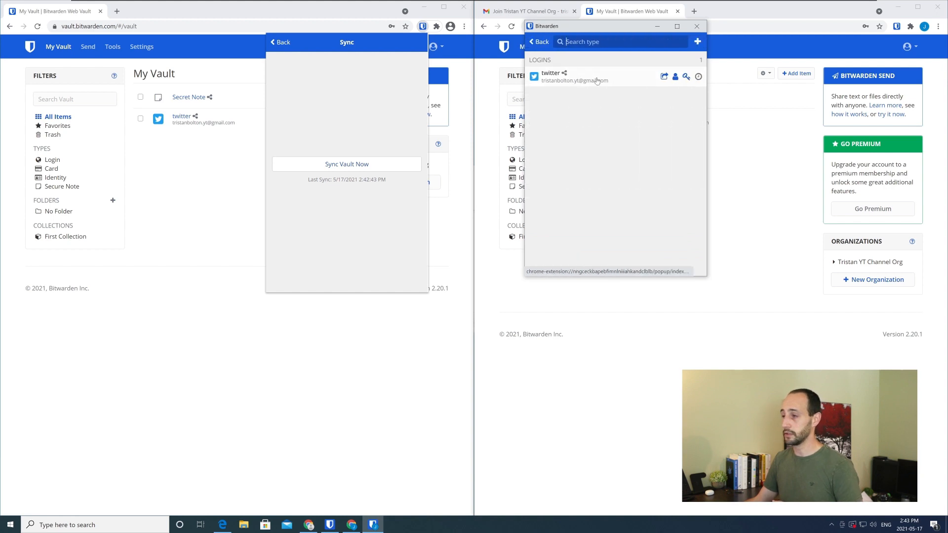
left_click(697, 26)
left_click(223, 194)
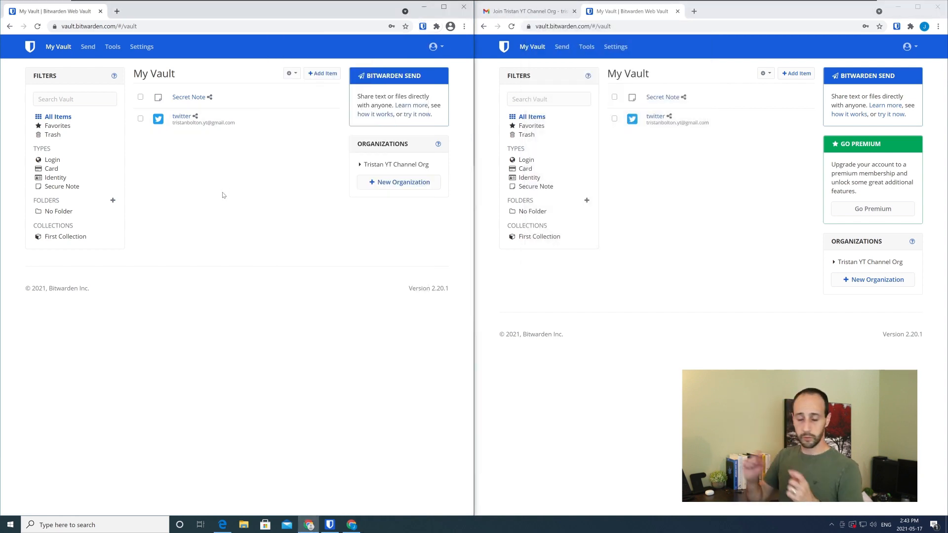